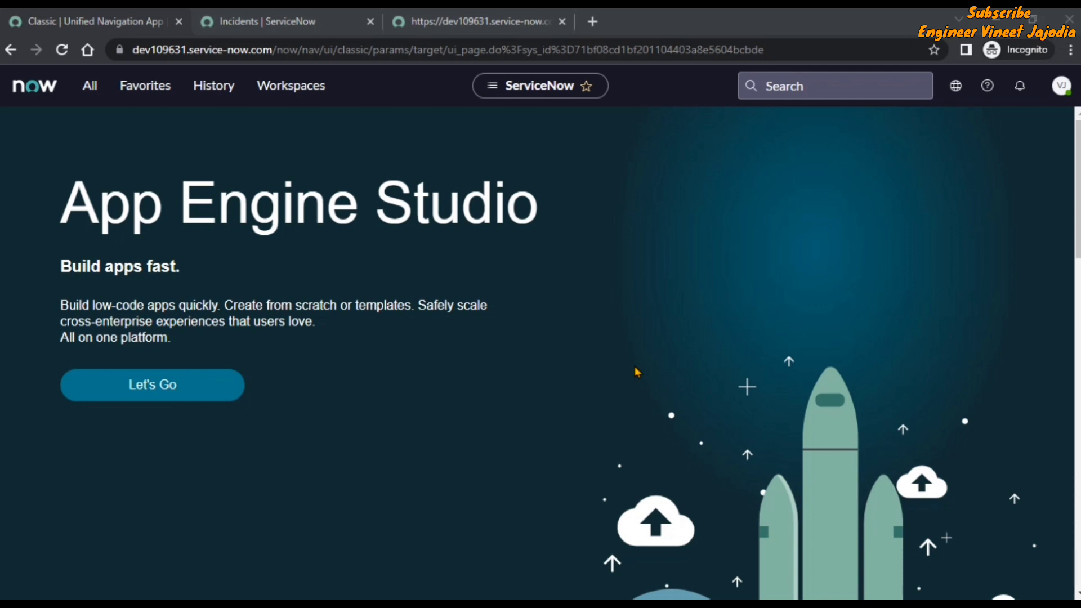
# Switch to the 'Incidents | ServiceNow' browser tab to view the incident records.
pyautogui.click(307, 21)
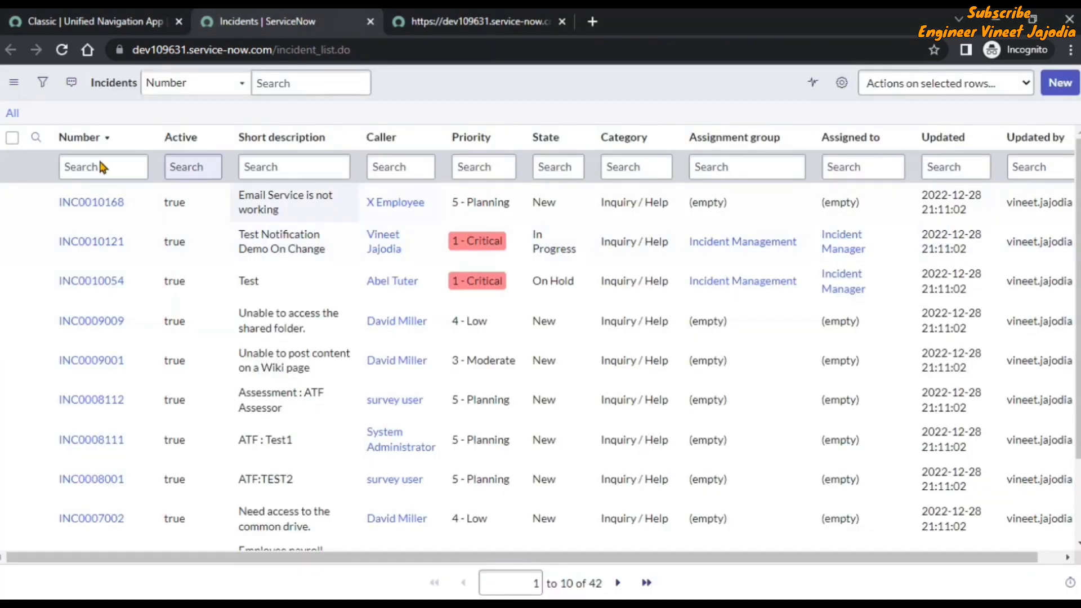
# Select all incident rows on the page and review the row actions without deleting anything.
pyautogui.click(12, 139)
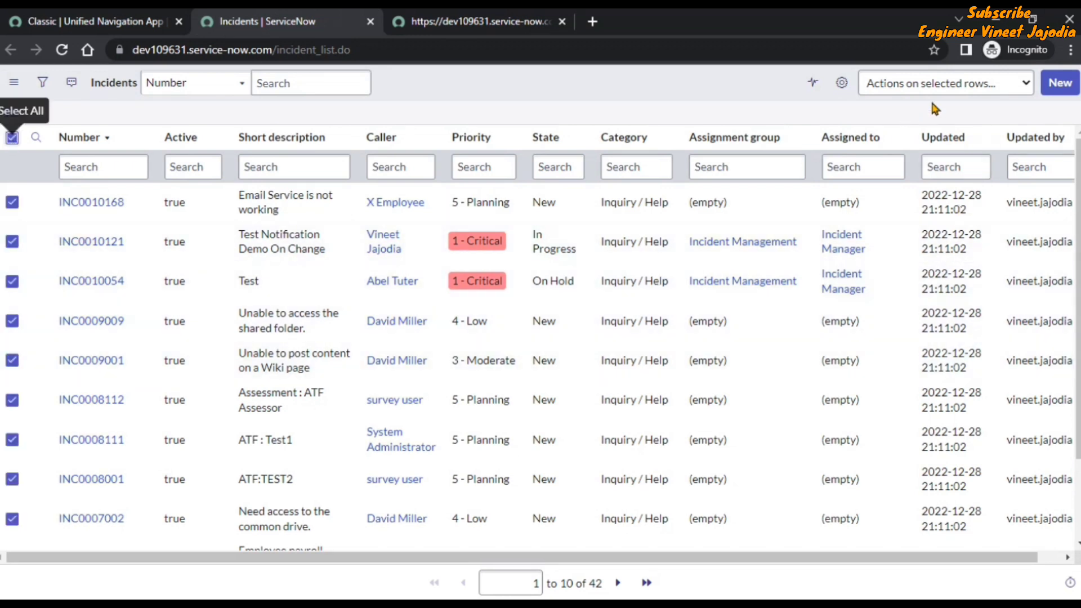
pyautogui.click(967, 87)
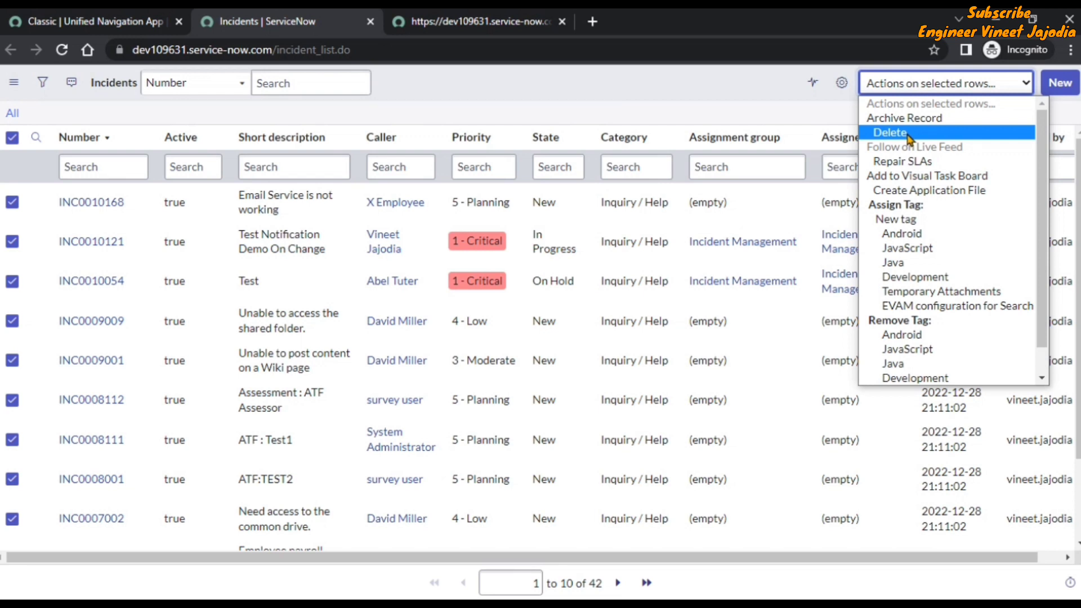
pyautogui.click(567, 107)
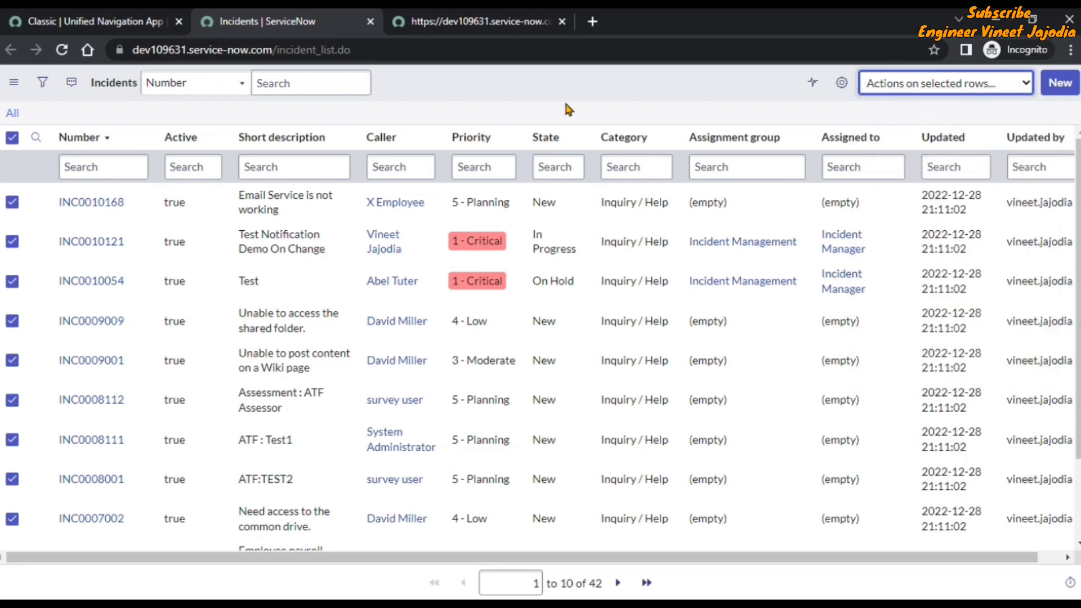
pyautogui.doubleClick(566, 583)
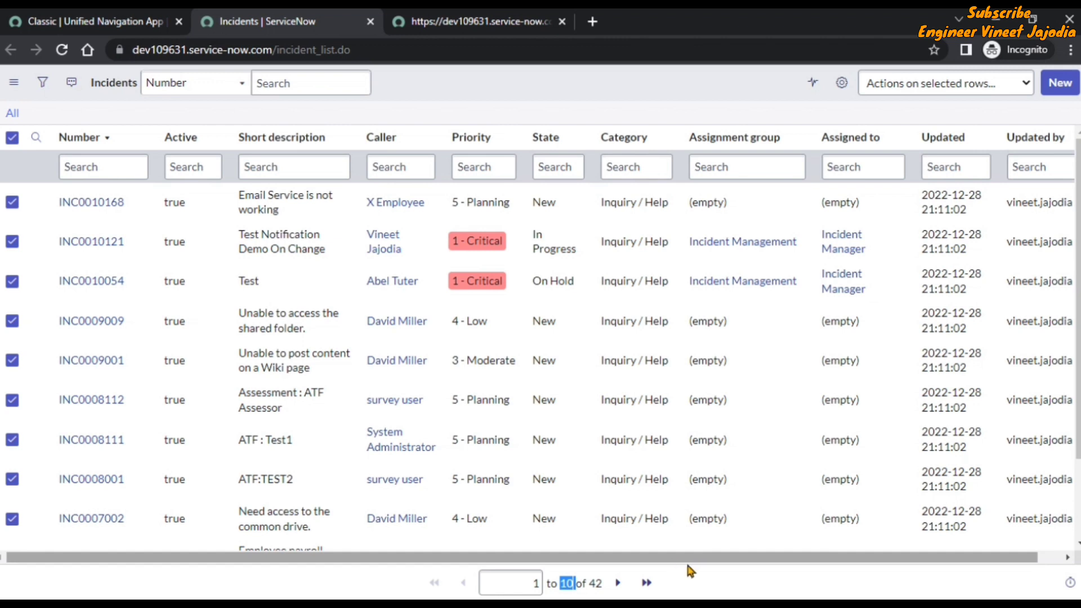
# Check the list's rows-per-page options, then switch to the sys.scripts.do background script tab.
pyautogui.click(15, 86)
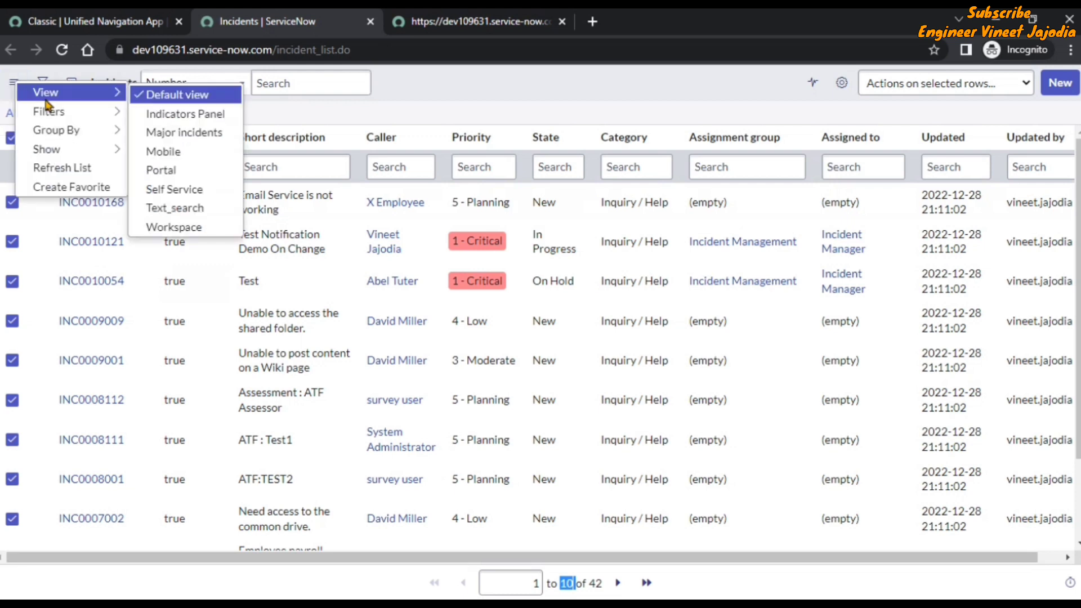
pyautogui.moveTo(59, 151)
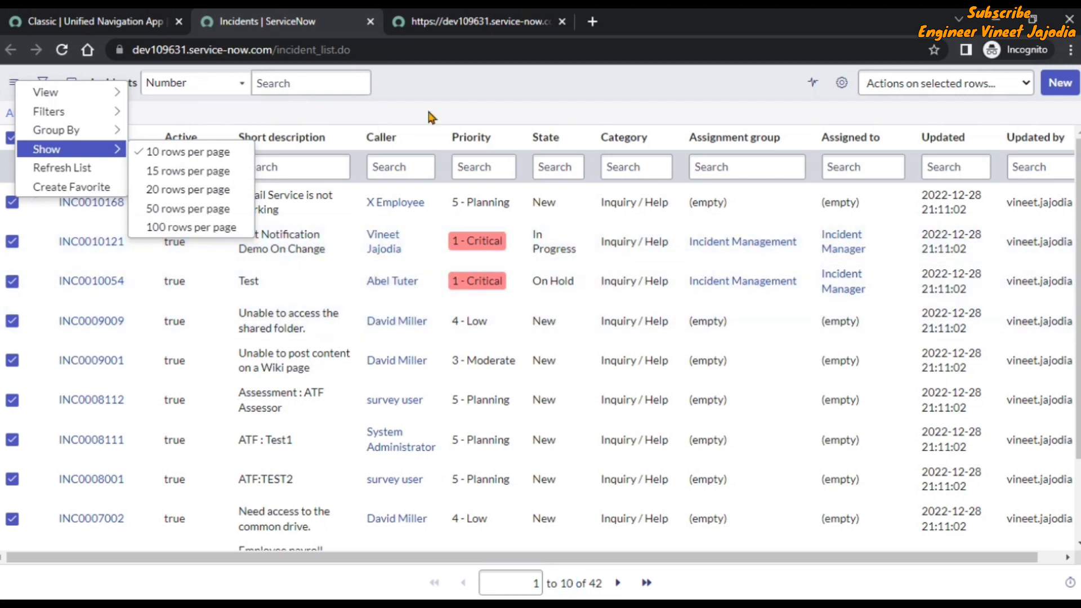
pyautogui.press('Escape')
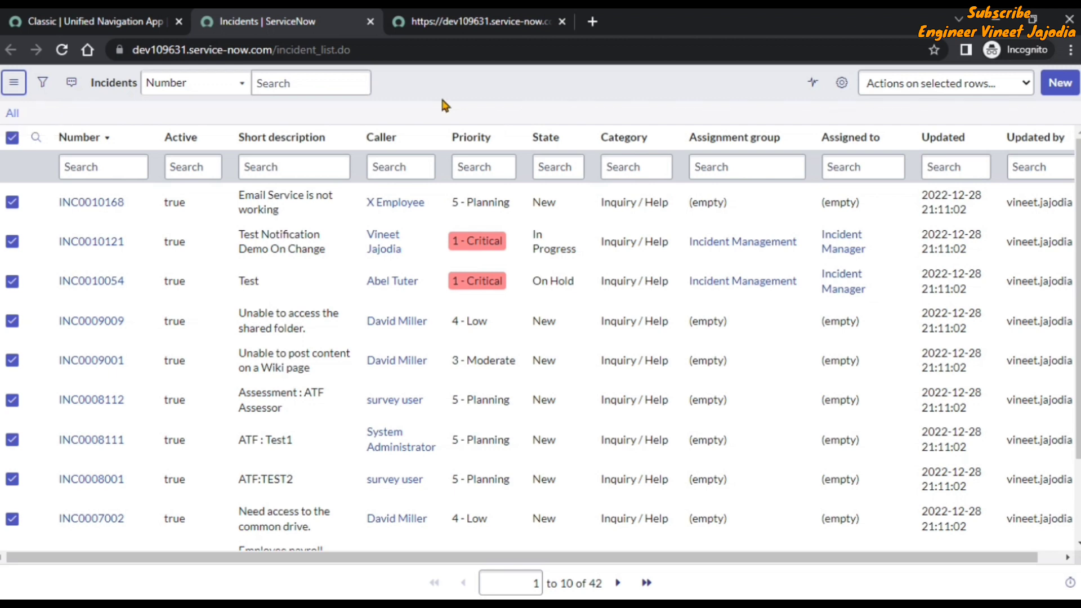
pyautogui.click(470, 21)
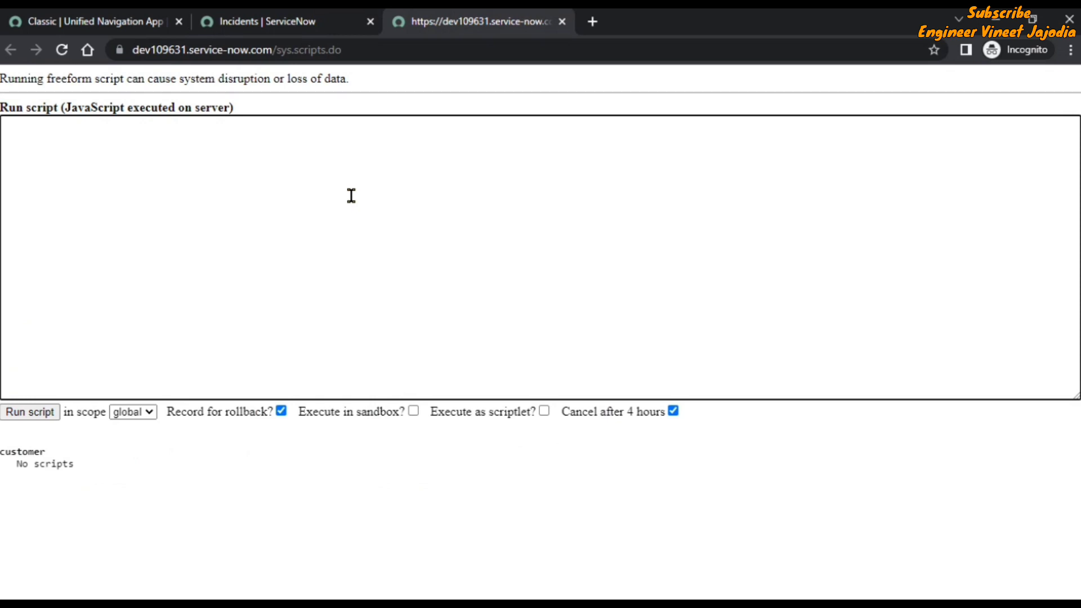
# Switch back to the 'Incidents | ServiceNow' tab, where the rows are still selected.
pyautogui.click(274, 16)
pyautogui.click(473, 31)
pyautogui.click(236, 22)
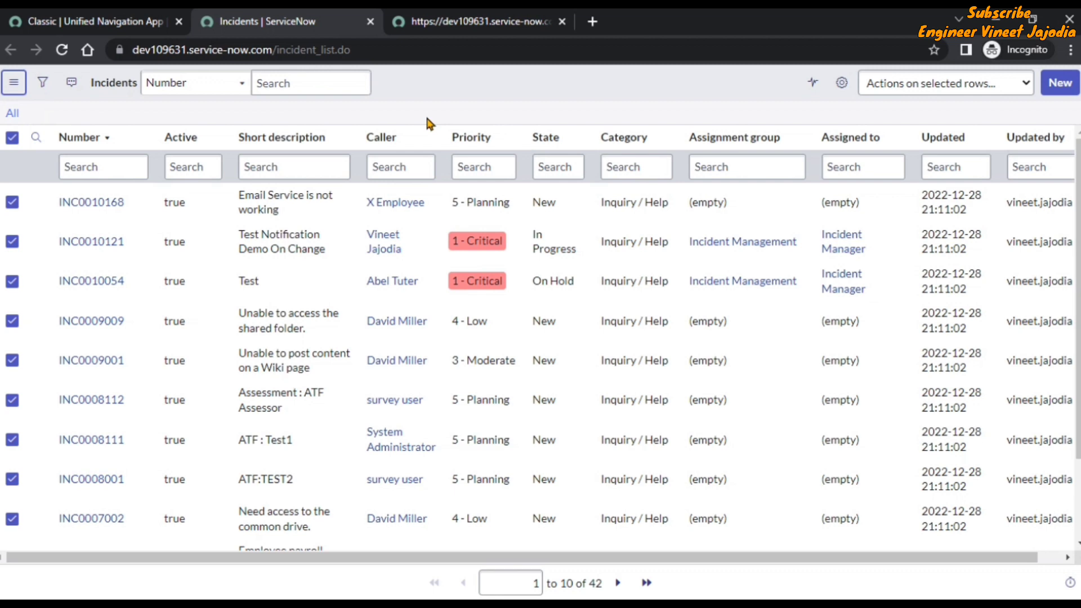
# Open System Definition > Tables in a new tab and move that tab to second position.
pyautogui.click(113, 22)
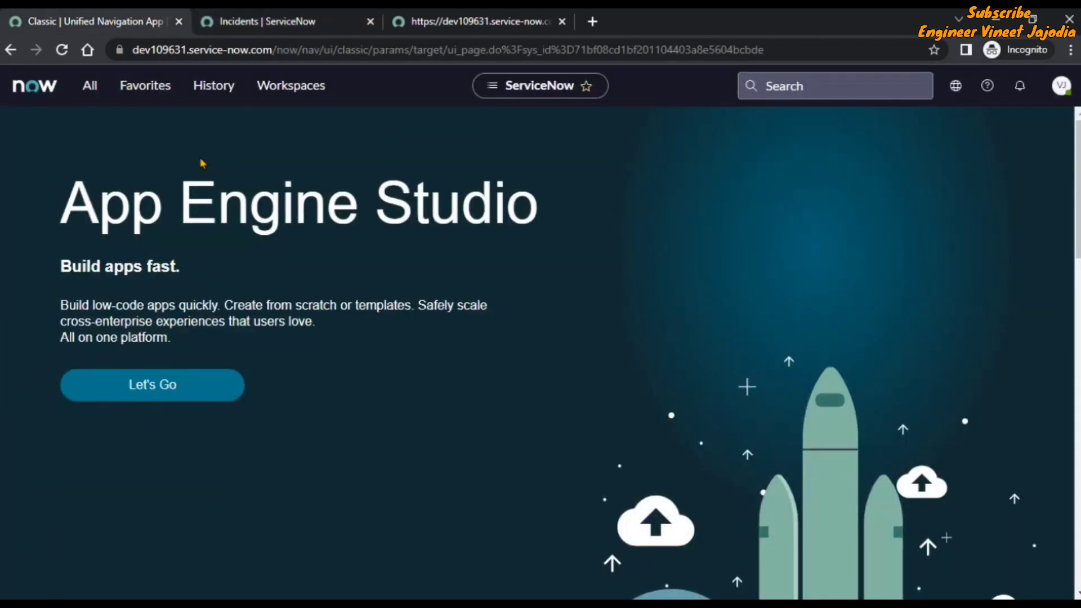
pyautogui.click(86, 89)
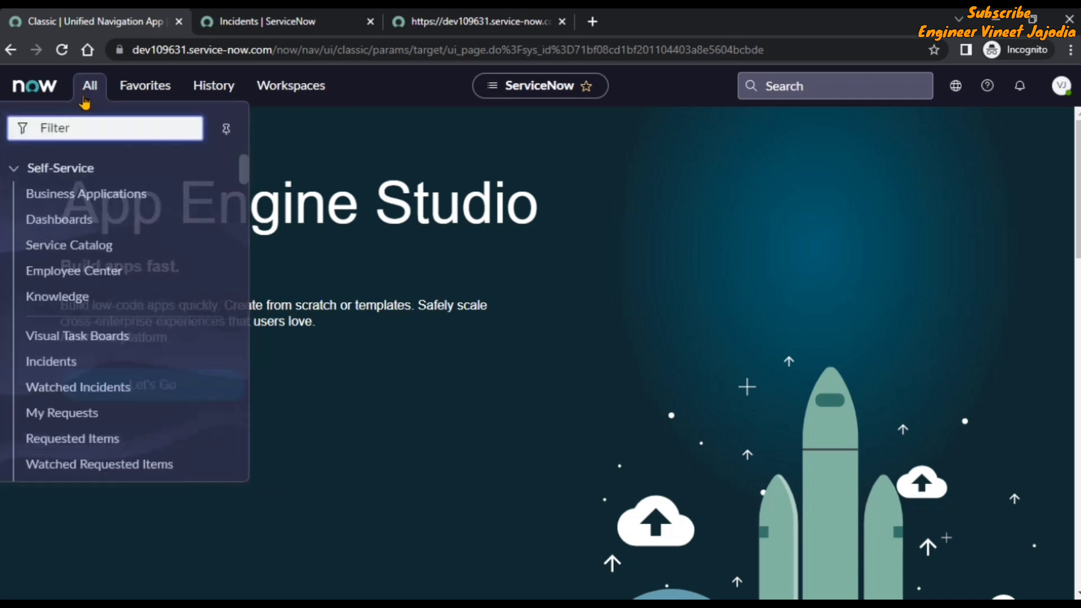
pyautogui.write('Tables')
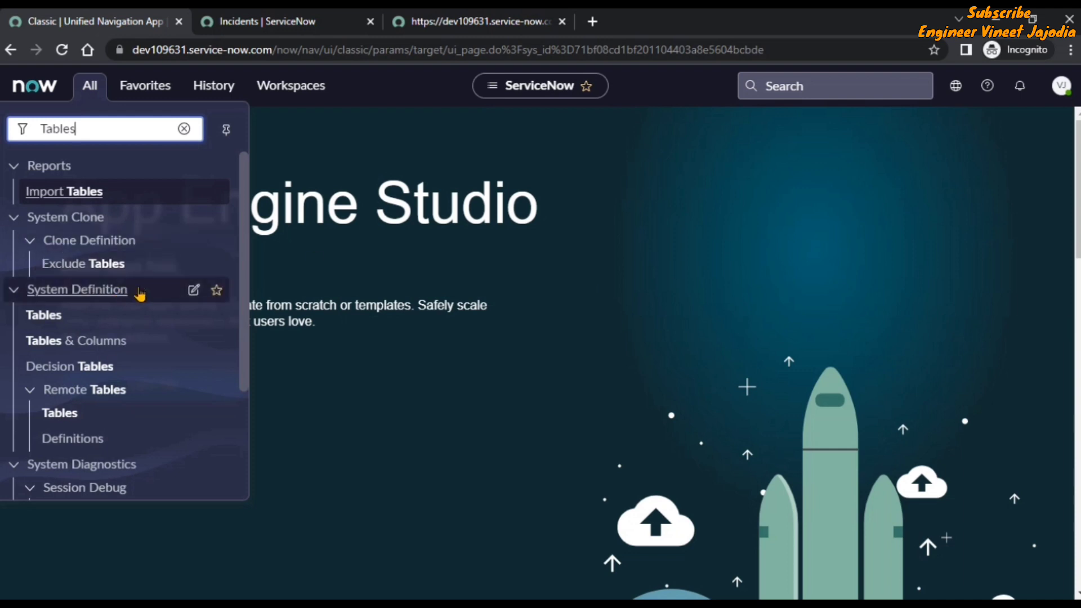
pyautogui.middleClick(69, 317)
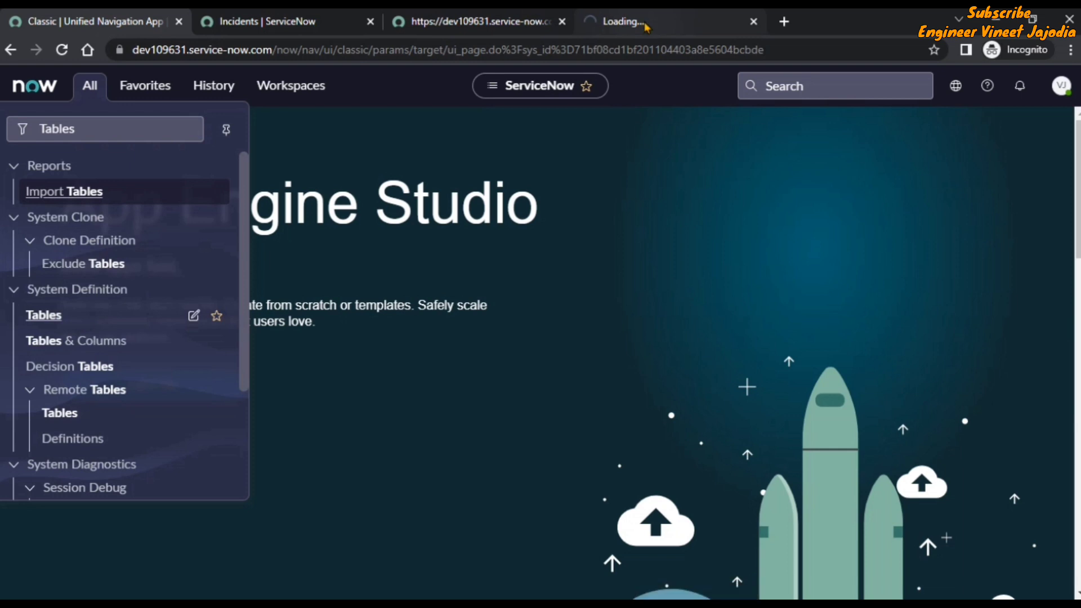
pyautogui.moveTo(646, 27); pyautogui.dragTo(287, 23)
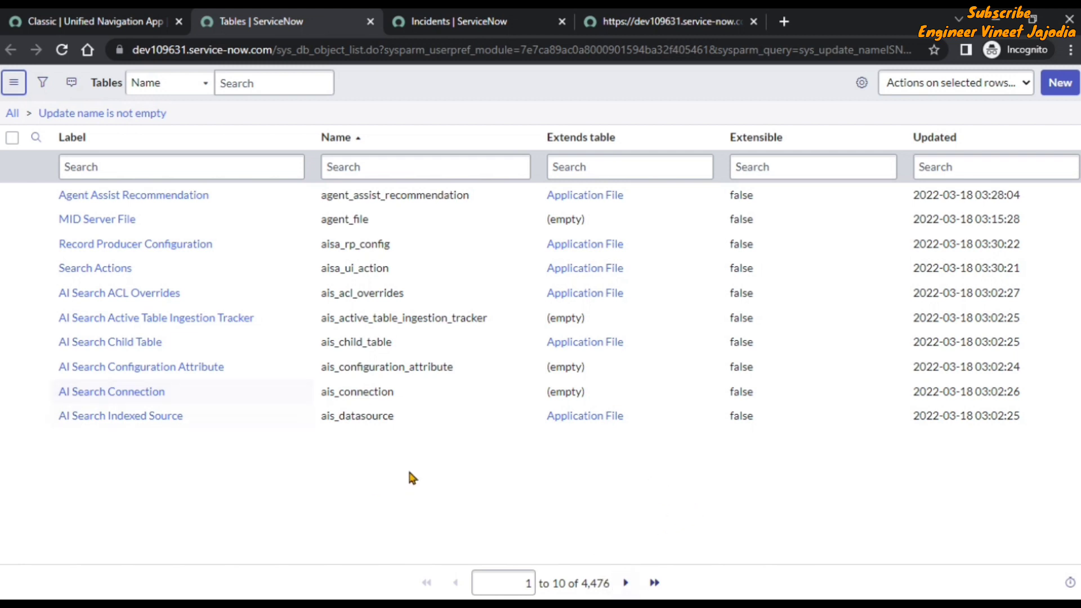
pyautogui.click(89, 21)
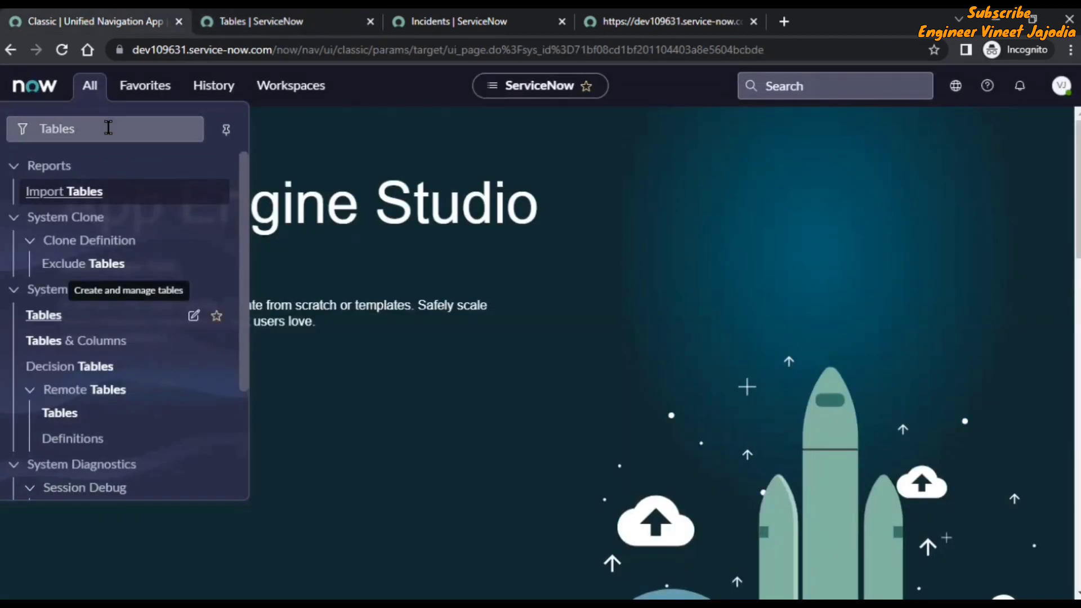
pyautogui.hotkey('ctrl', 'a')
pyautogui.press('BackSpace')
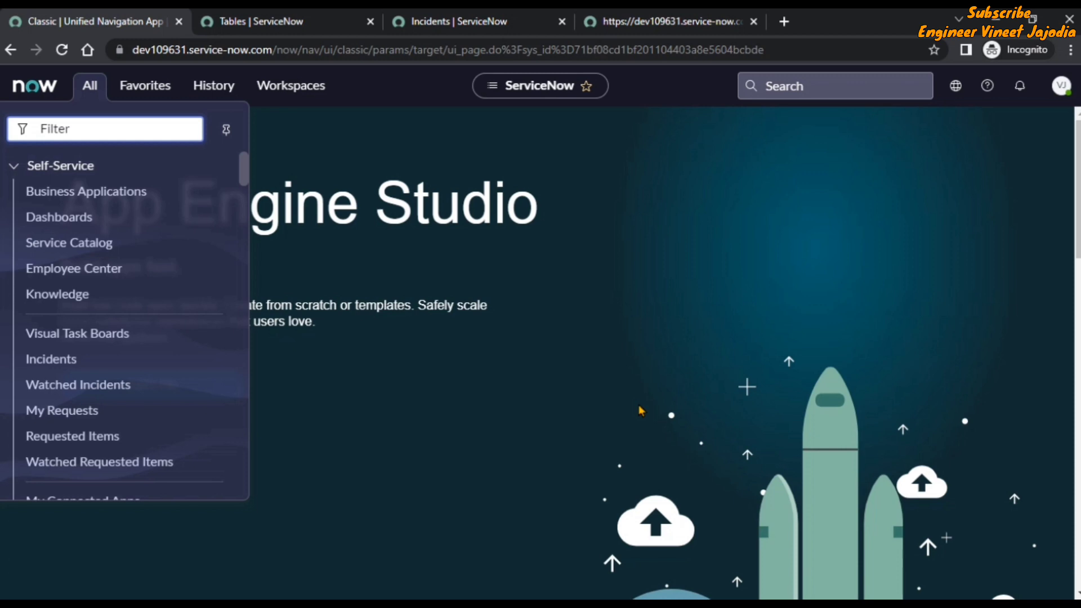
pyautogui.write('sys_db_')
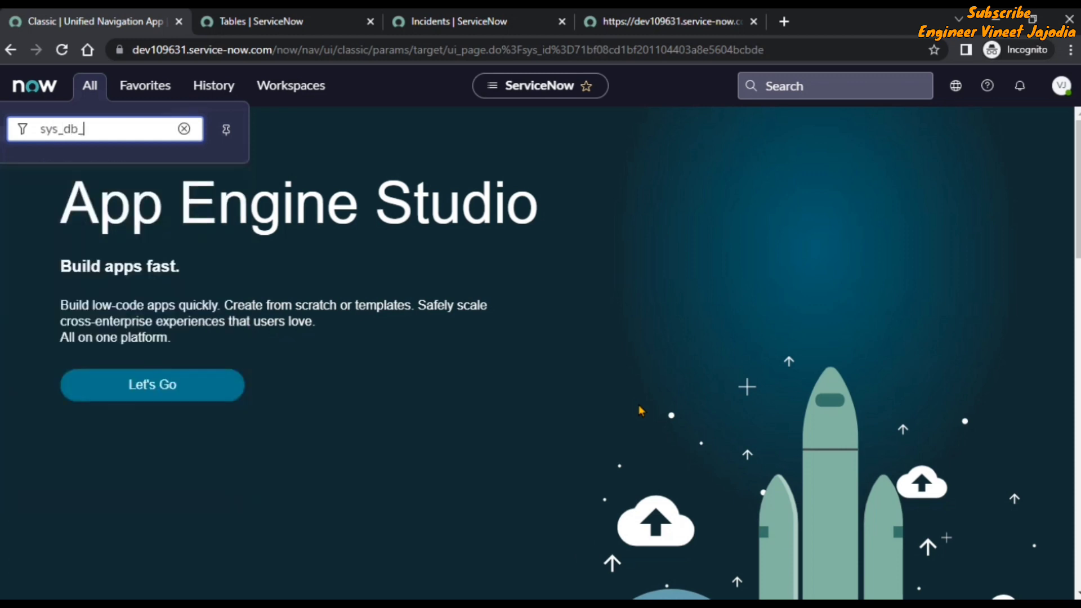
pyautogui.write('object.LIST')
pyautogui.press('Return')
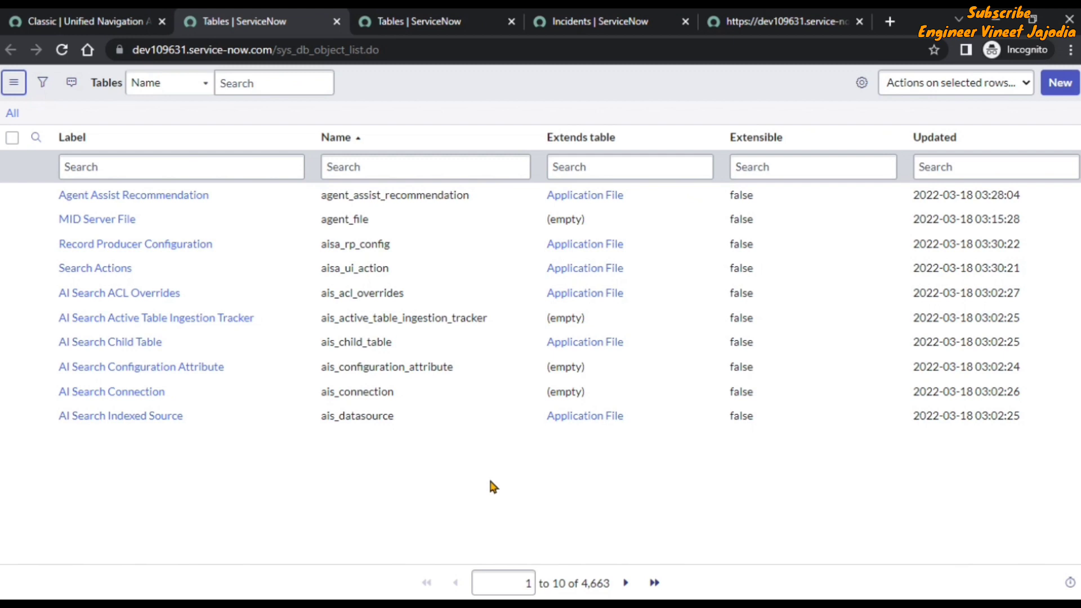
pyautogui.click(337, 22)
pyautogui.click(232, 17)
pyautogui.click(191, 165)
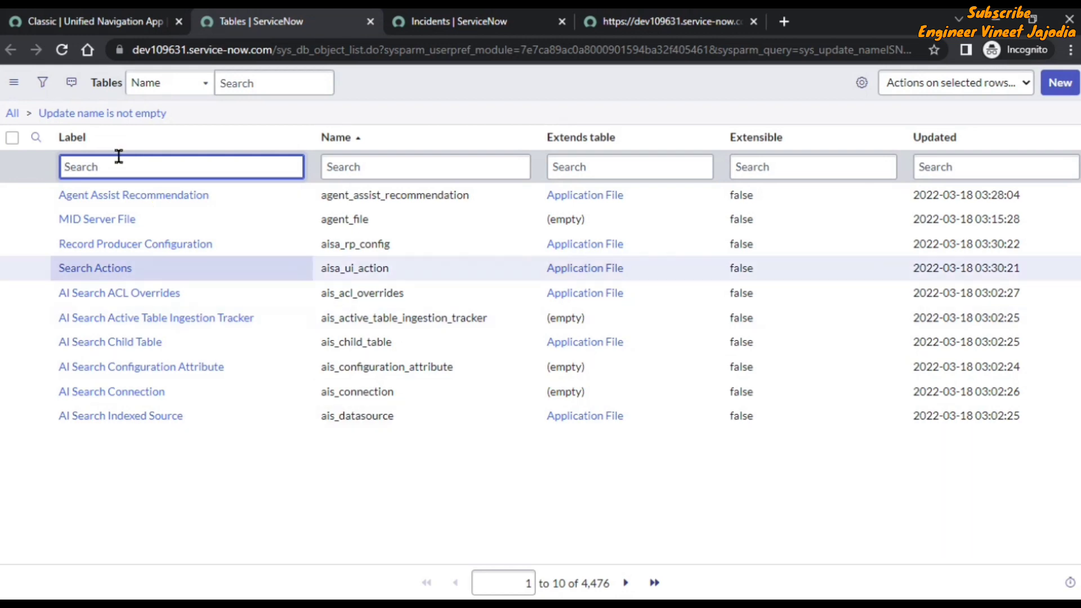
# Filter the Tables list by label 'Incident' and open the Incident table definition.
pyautogui.write('Incident')
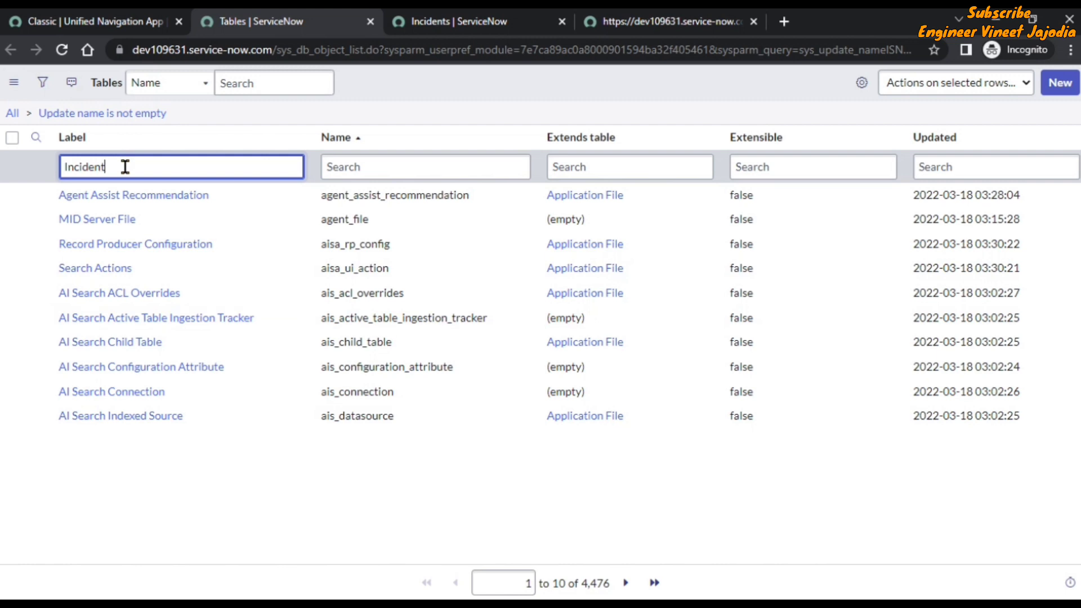
pyautogui.press('Return')
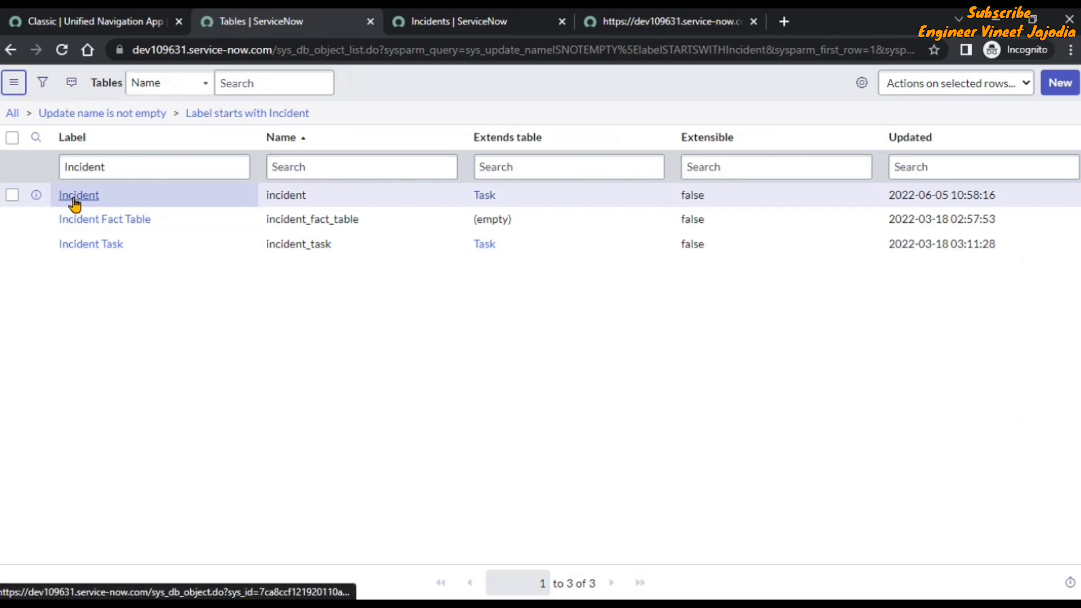
pyautogui.click(89, 202)
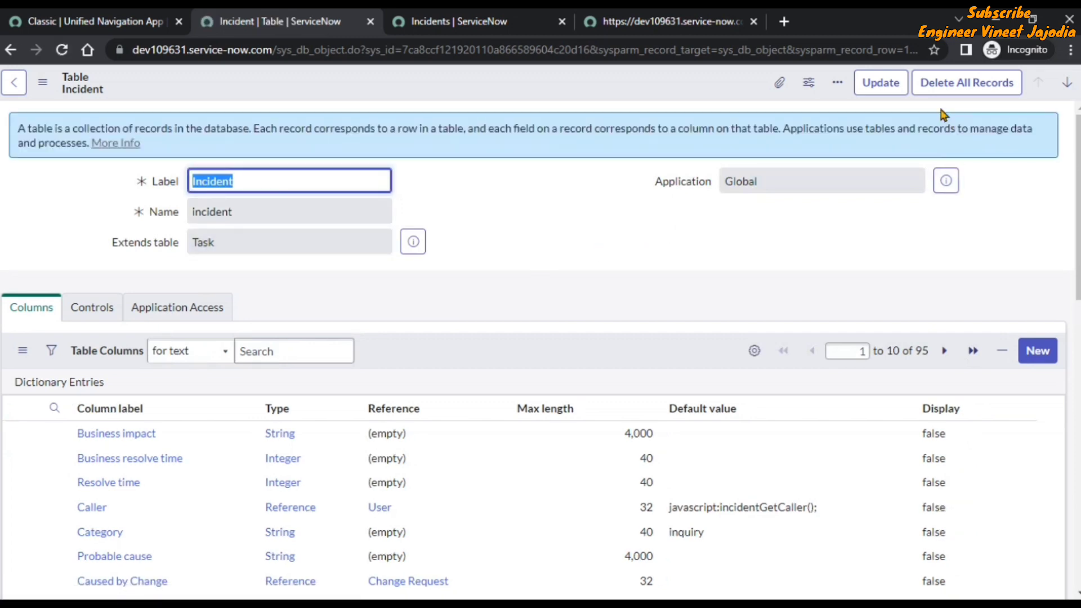
# Start Delete All Records on the Incident table, then cancel so no records are removed.
pyautogui.click(968, 91)
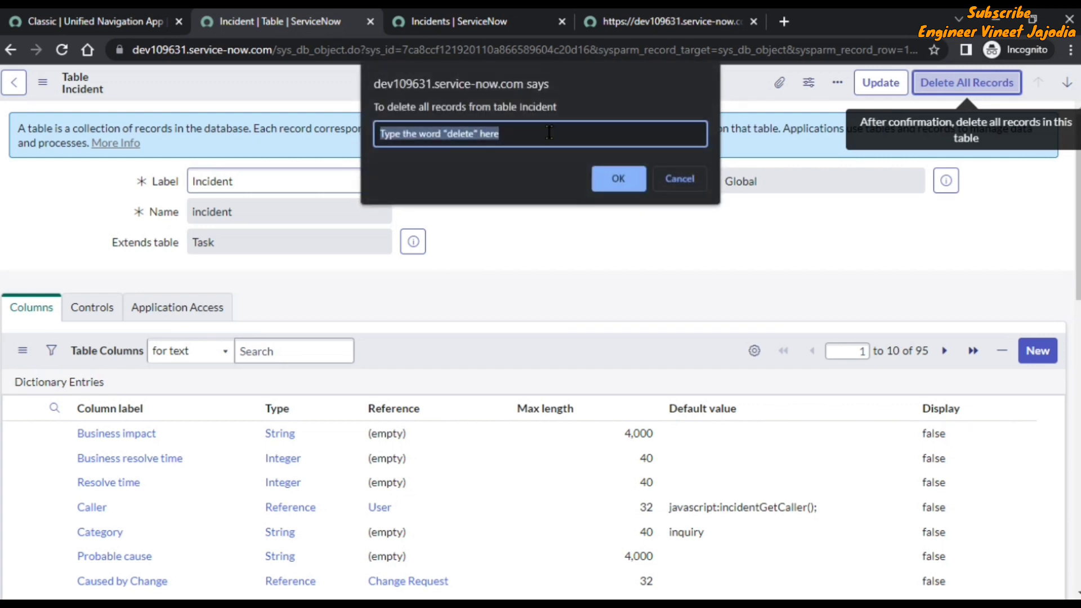
pyautogui.click(678, 179)
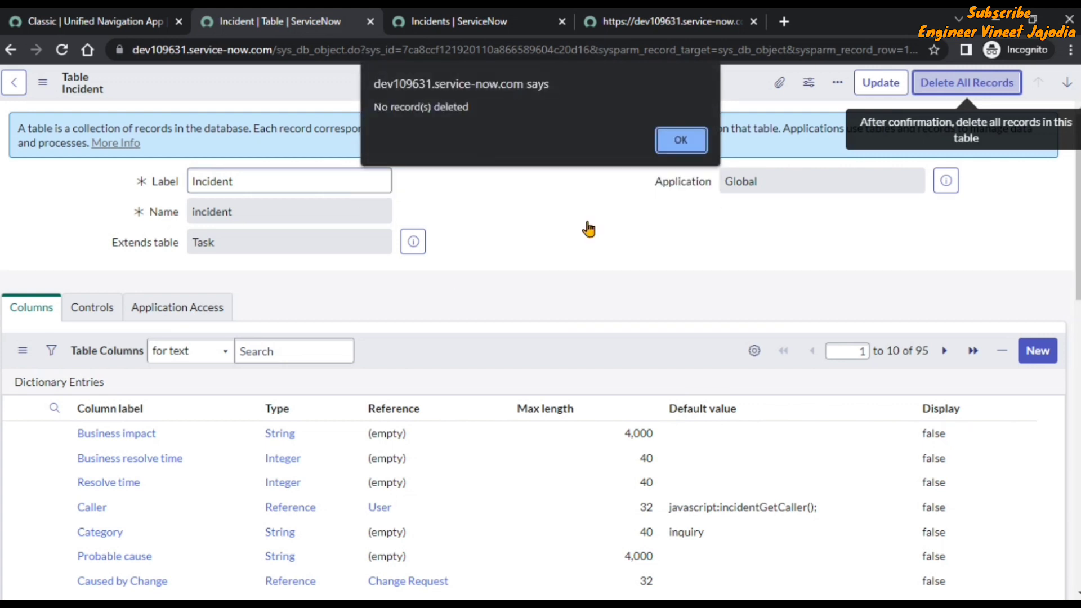
pyautogui.click(673, 145)
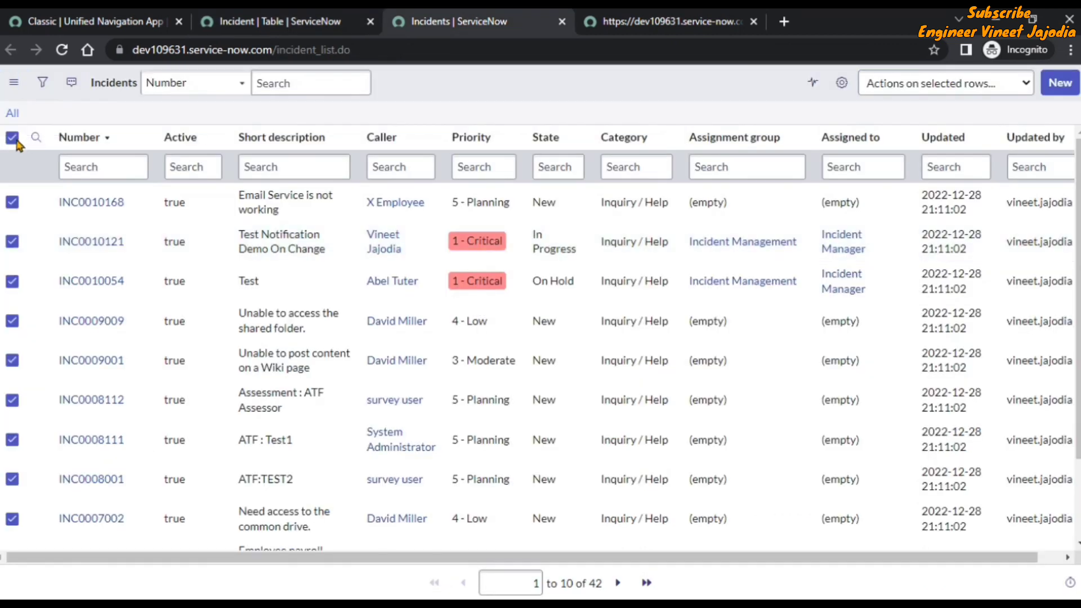
pyautogui.click(12, 138)
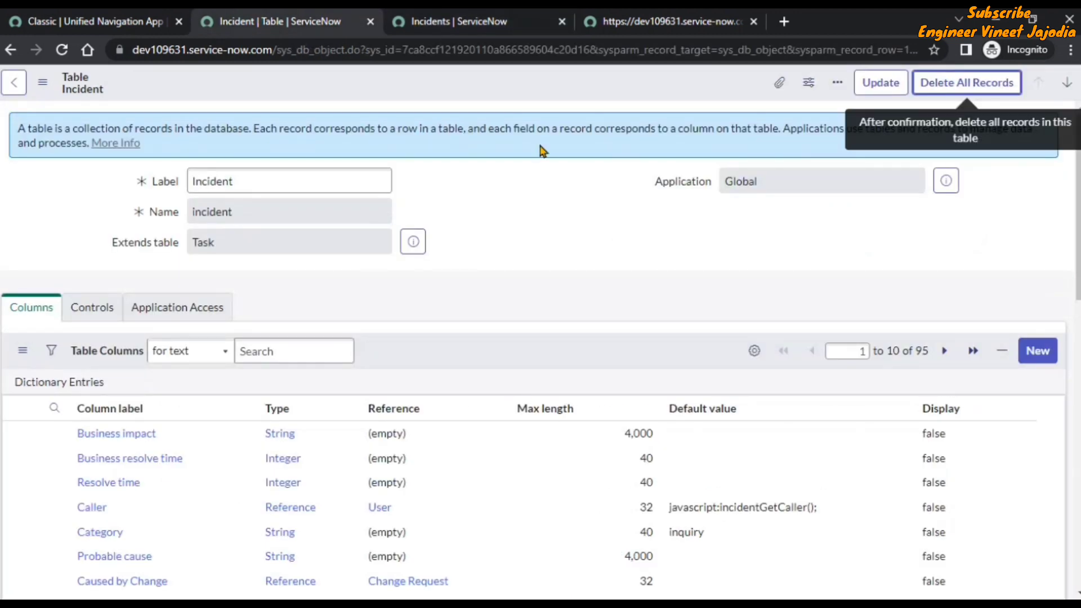
pyautogui.click(446, 23)
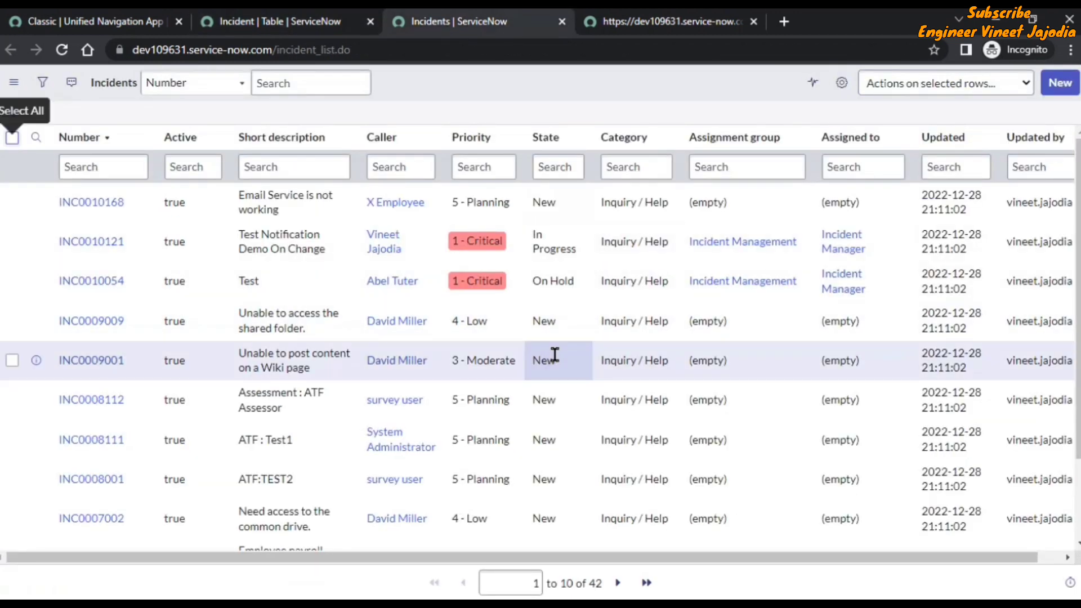
pyautogui.click(306, 23)
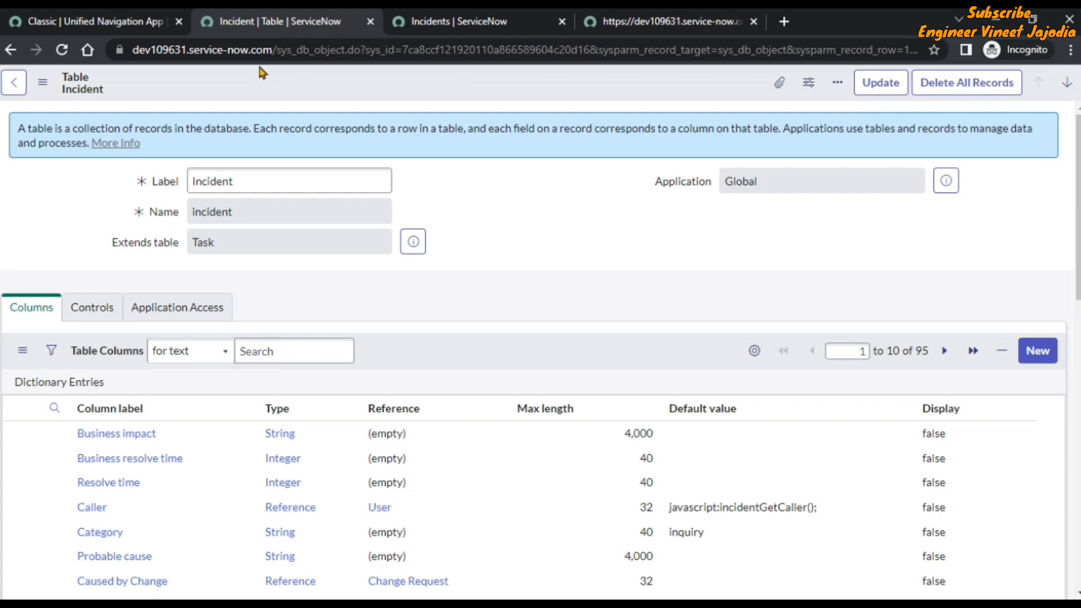
pyautogui.hotkey('ctrl', 'Tab')
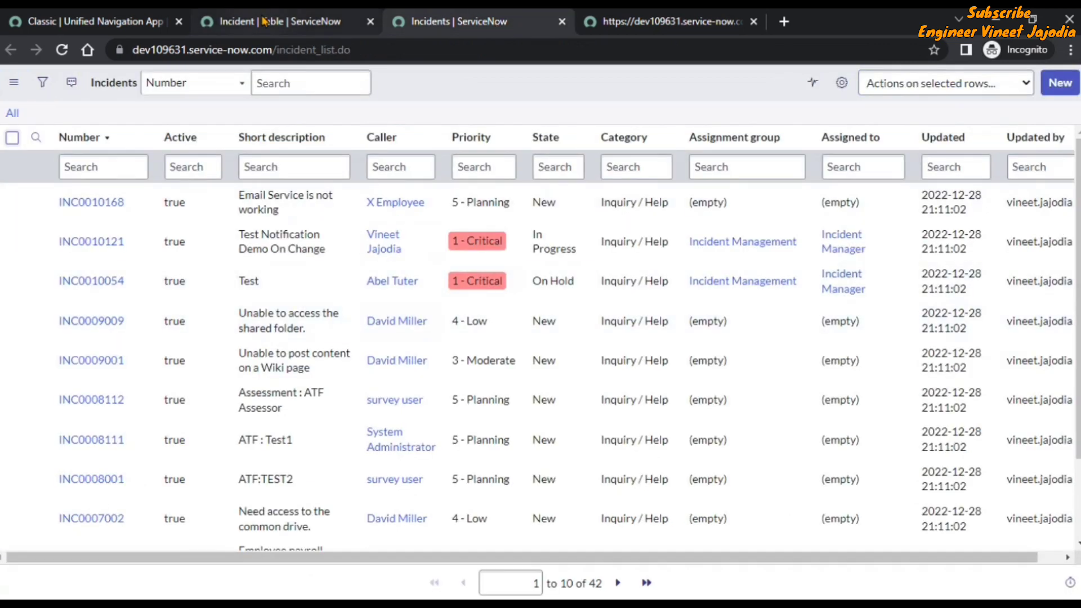
pyautogui.click(265, 21)
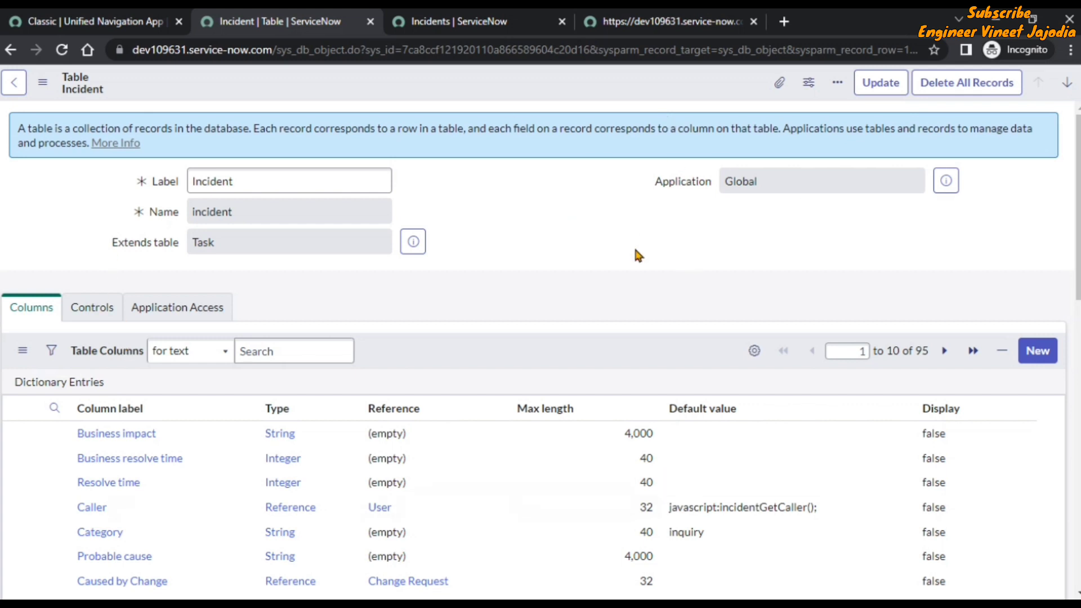
pyautogui.hotkey('ctrl', 'Tab')
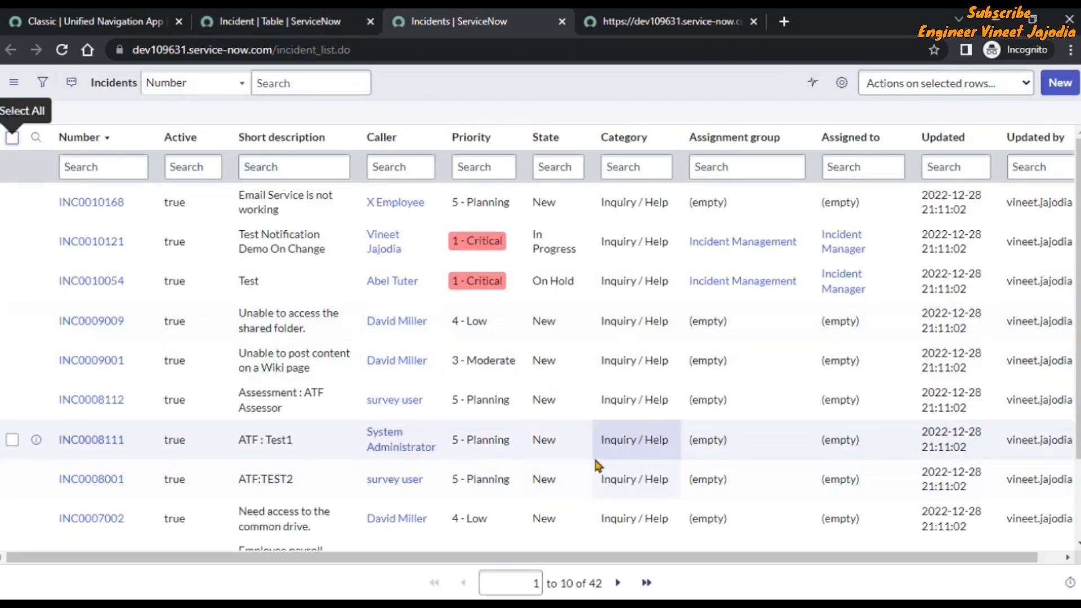
pyautogui.hotkey('ctrl', 'shift', 'Tab')
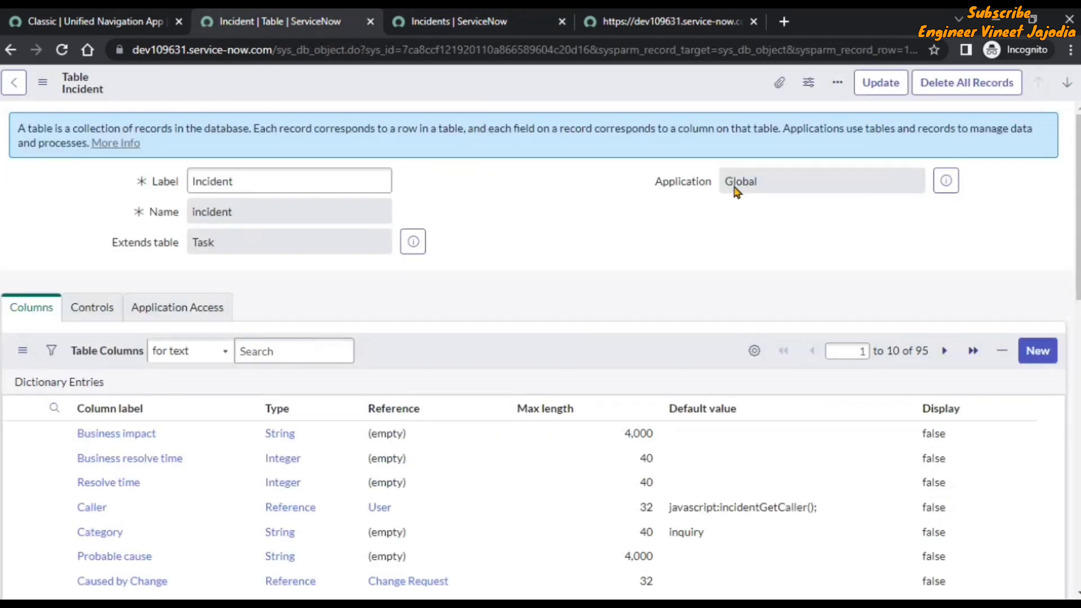
pyautogui.click(446, 22)
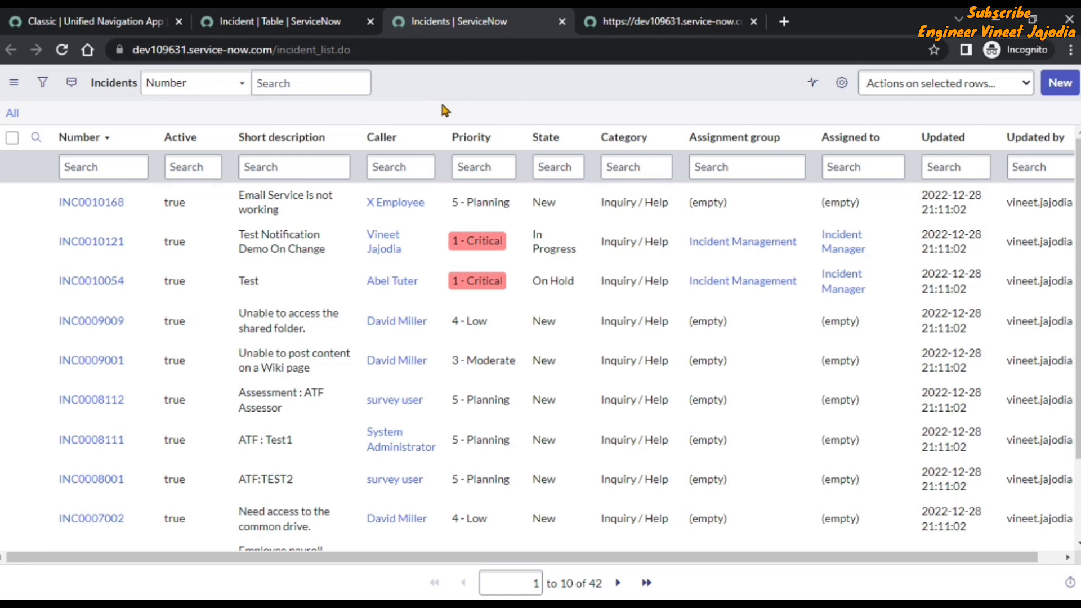
# Export the 42-record incident list to XML from the Number column menu and download it.
pyautogui.click(138, 139)
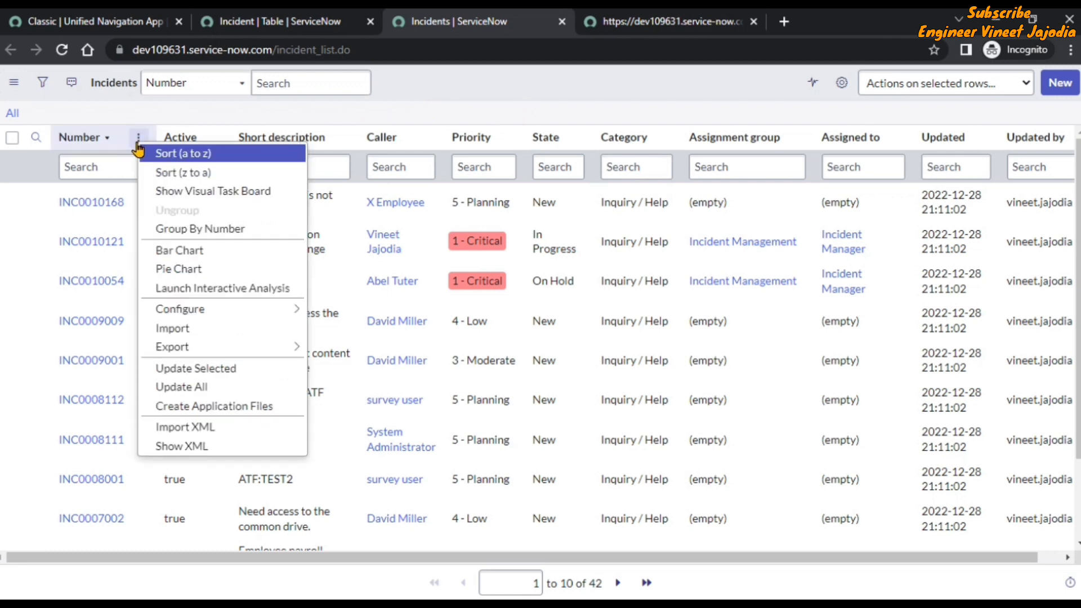
pyautogui.moveTo(212, 349)
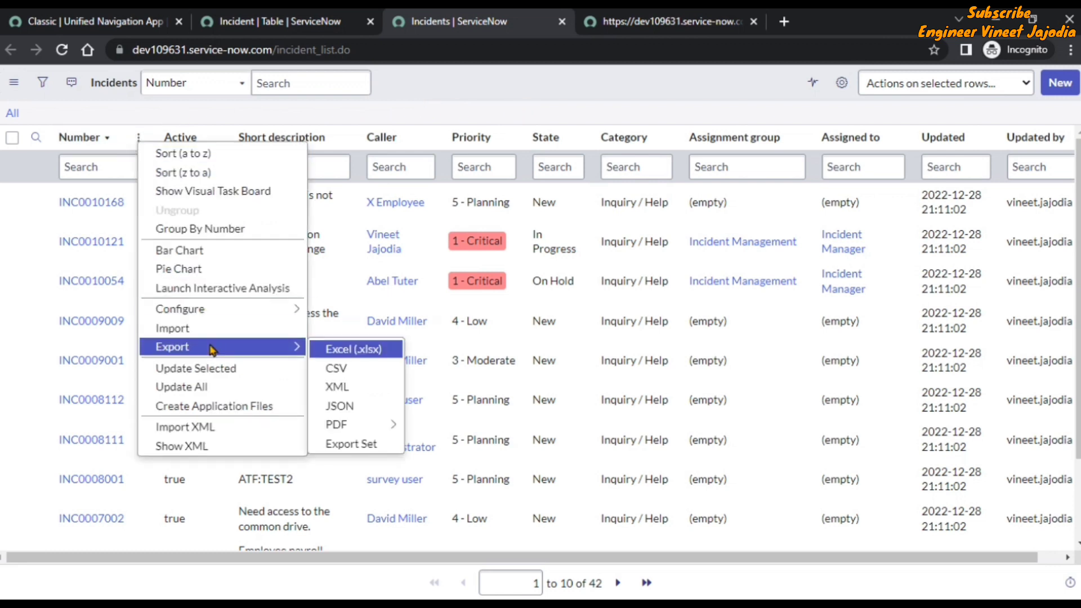
pyautogui.click(361, 388)
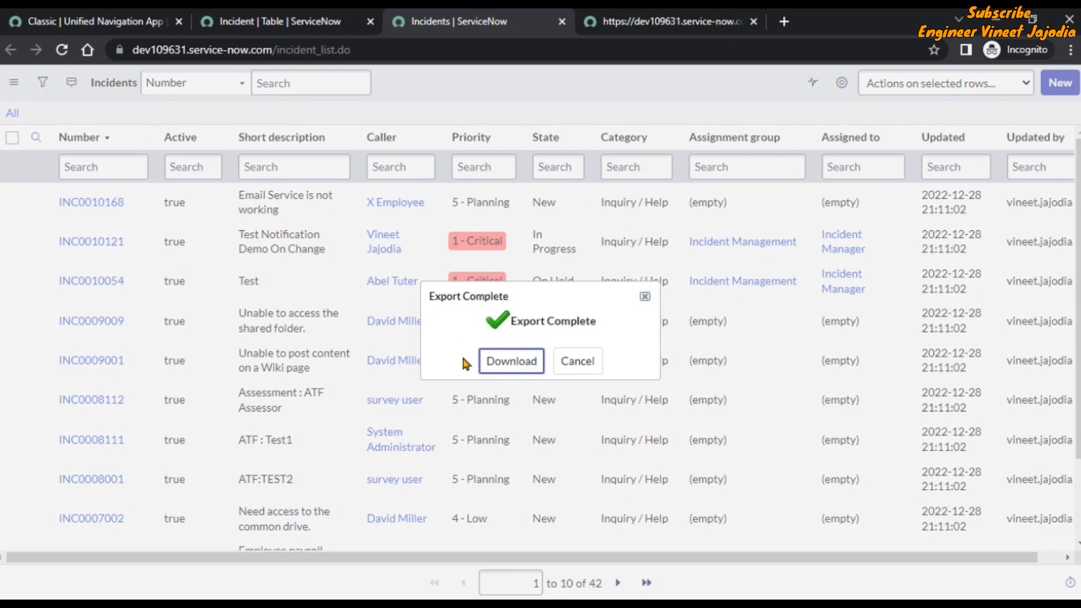
pyautogui.click(494, 367)
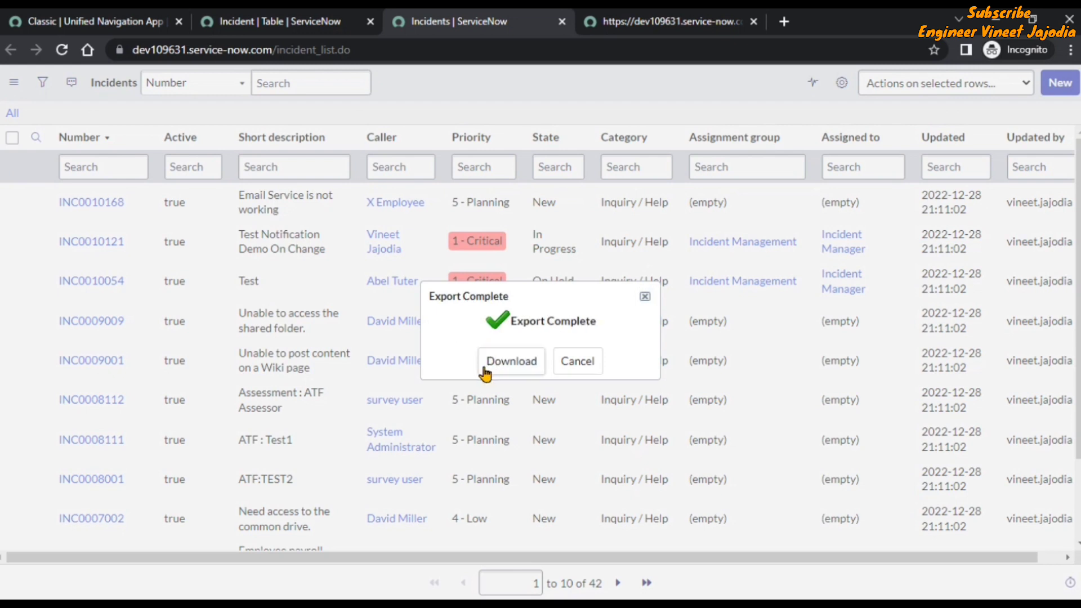
pyautogui.click(645, 298)
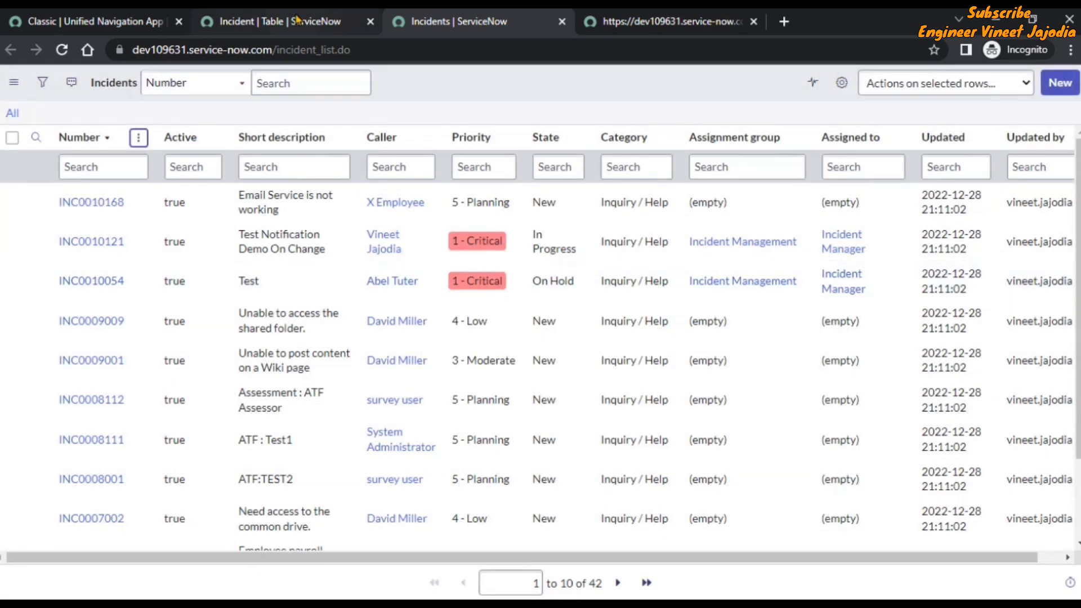
pyautogui.click(255, 28)
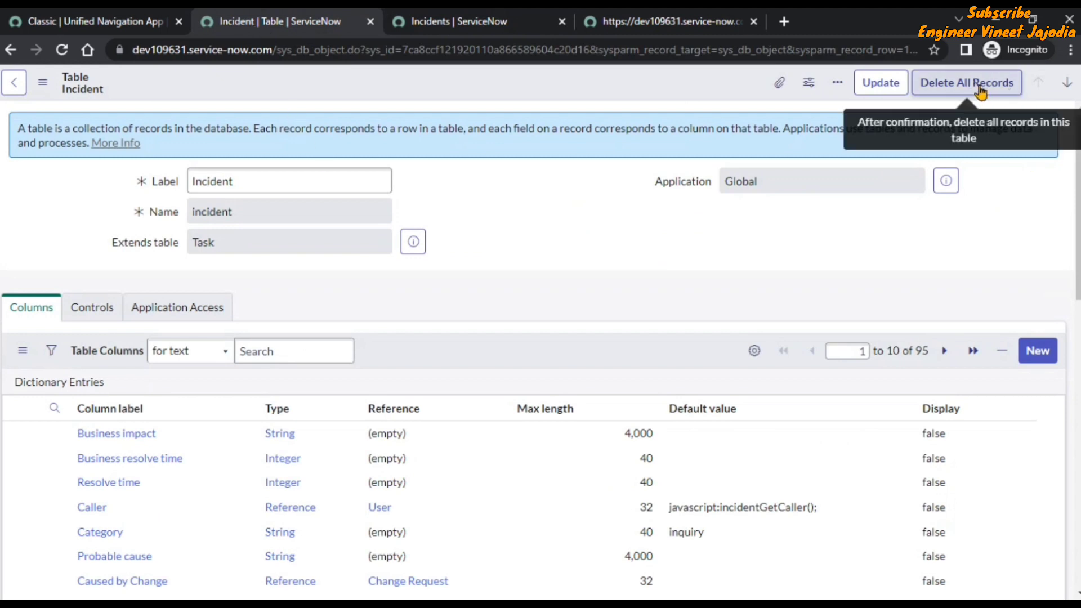
# Delete all 42 Incident records, confirming Delete All Records with 'delete'.
pyautogui.click(980, 90)
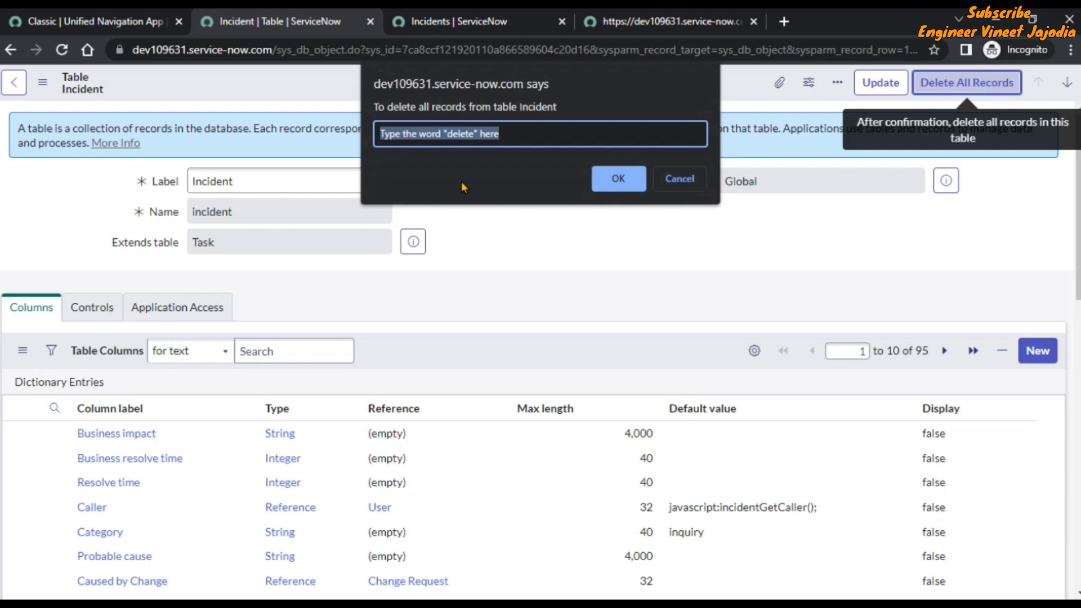
pyautogui.write('delete')
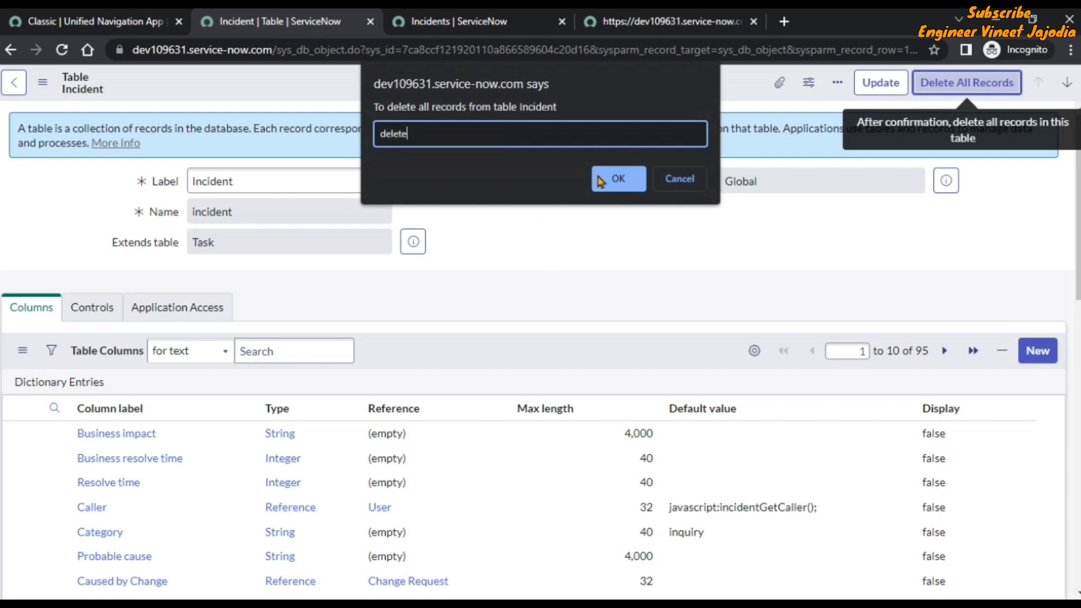
pyautogui.click(618, 179)
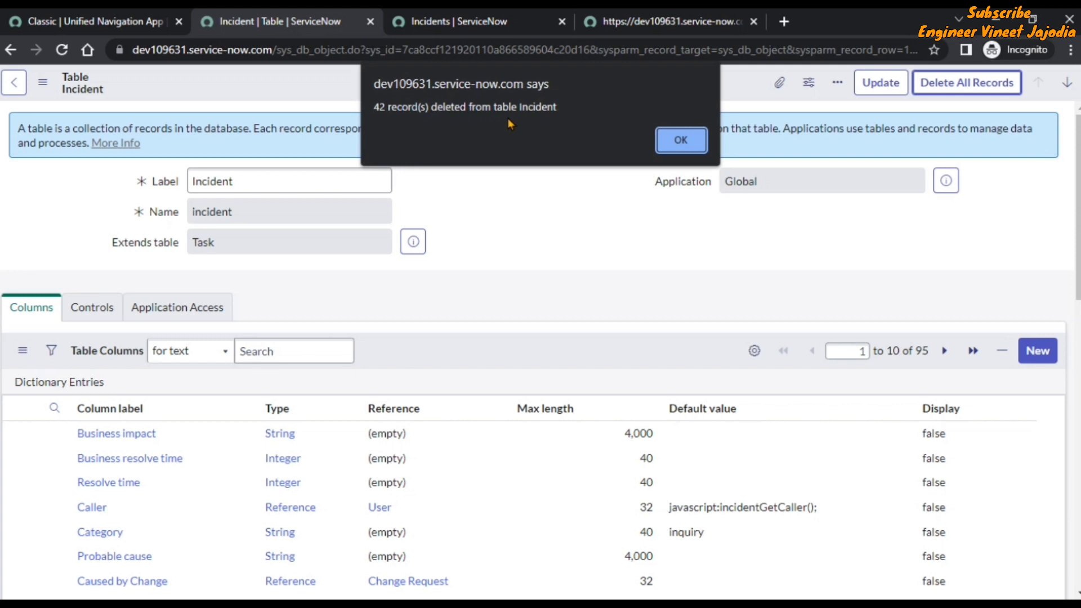
pyautogui.click(681, 140)
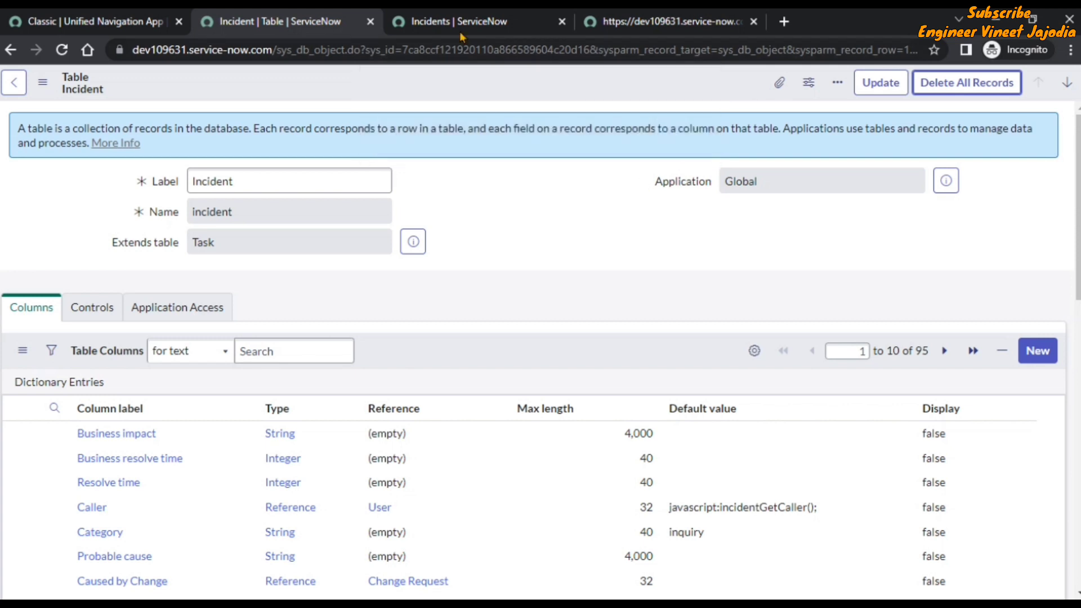
pyautogui.click(462, 26)
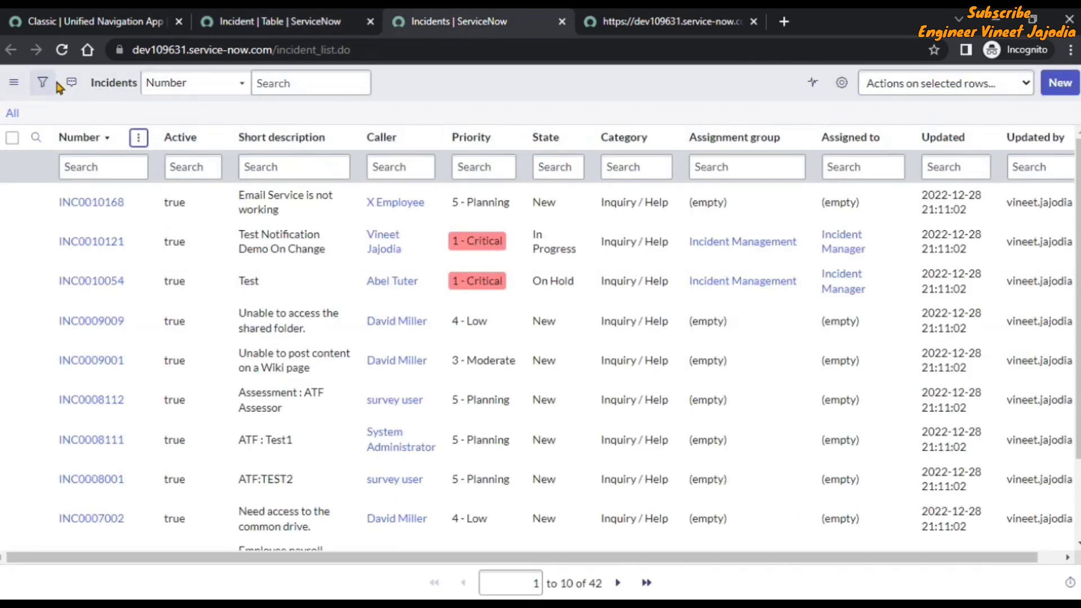
# Refresh the incident list and confirm it shows 'No records to display'.
pyautogui.click(13, 83)
pyautogui.click(65, 170)
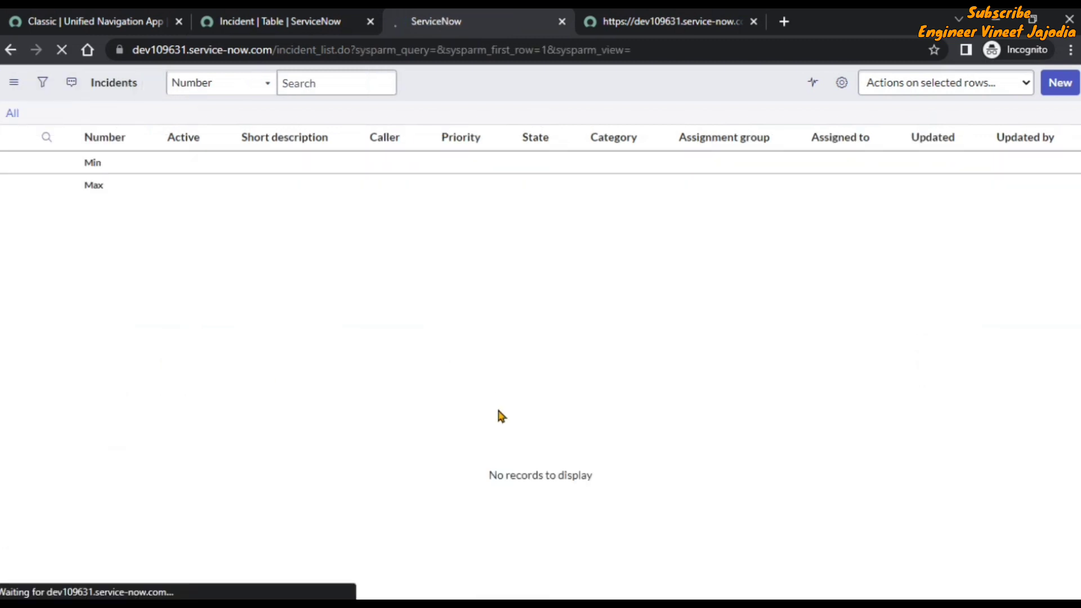
pyautogui.moveTo(481, 508); pyautogui.dragTo(611, 518)
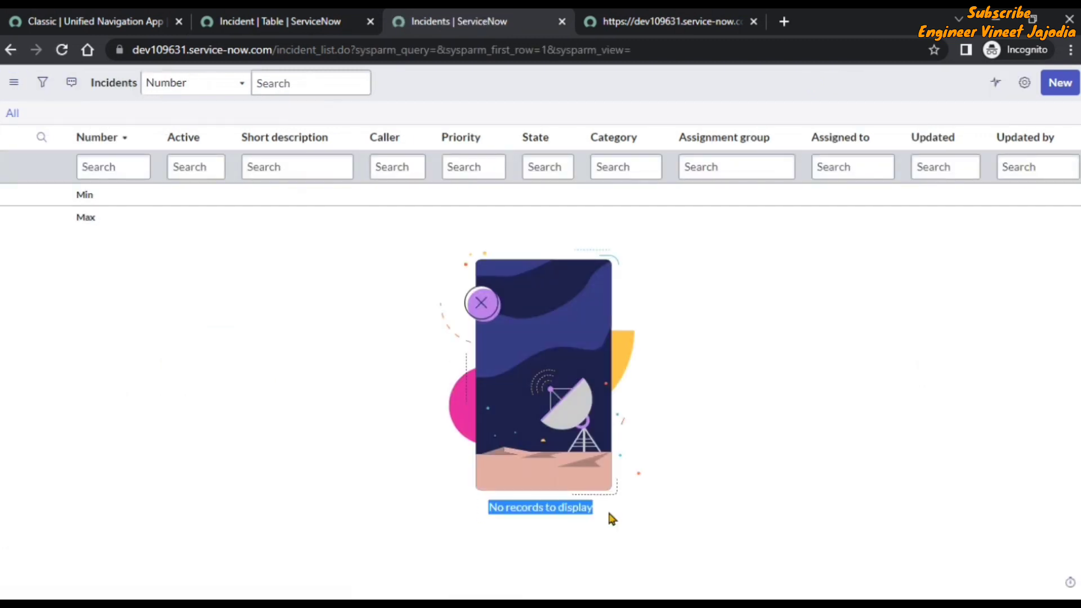
# Check the Incident table definition, return to the empty incident list, and open the Number column menu.
pyautogui.click(765, 533)
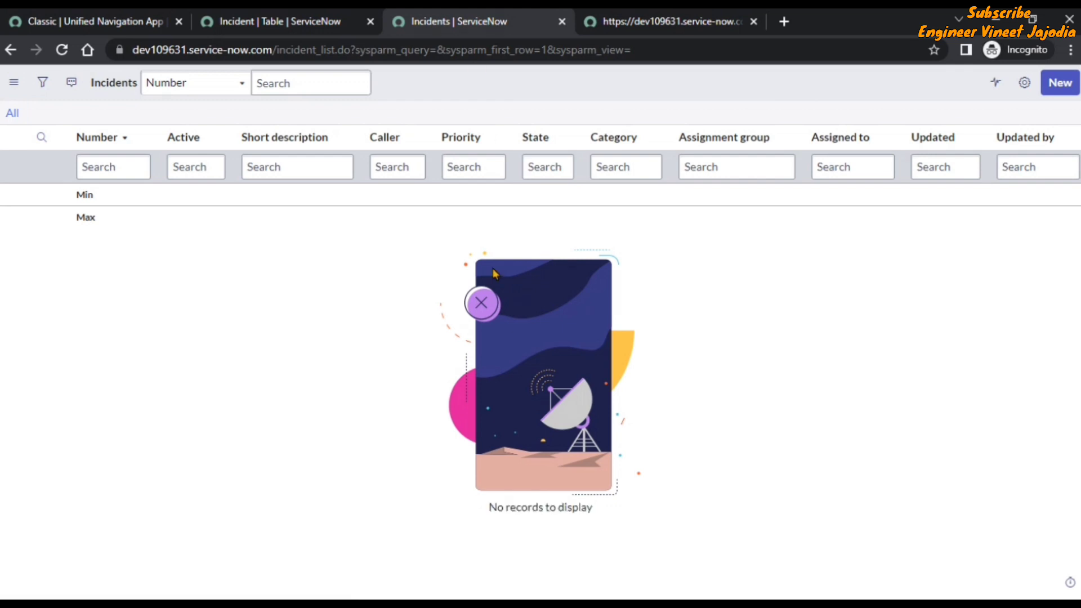
pyautogui.hotkey('ctrl', 'shift', 'Tab')
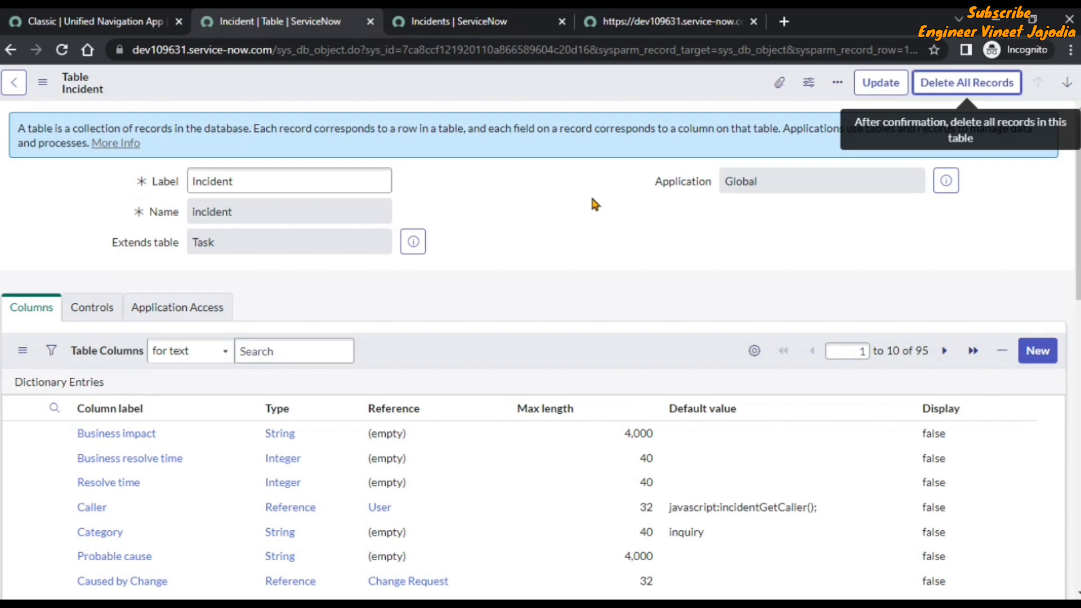
pyautogui.click(488, 207)
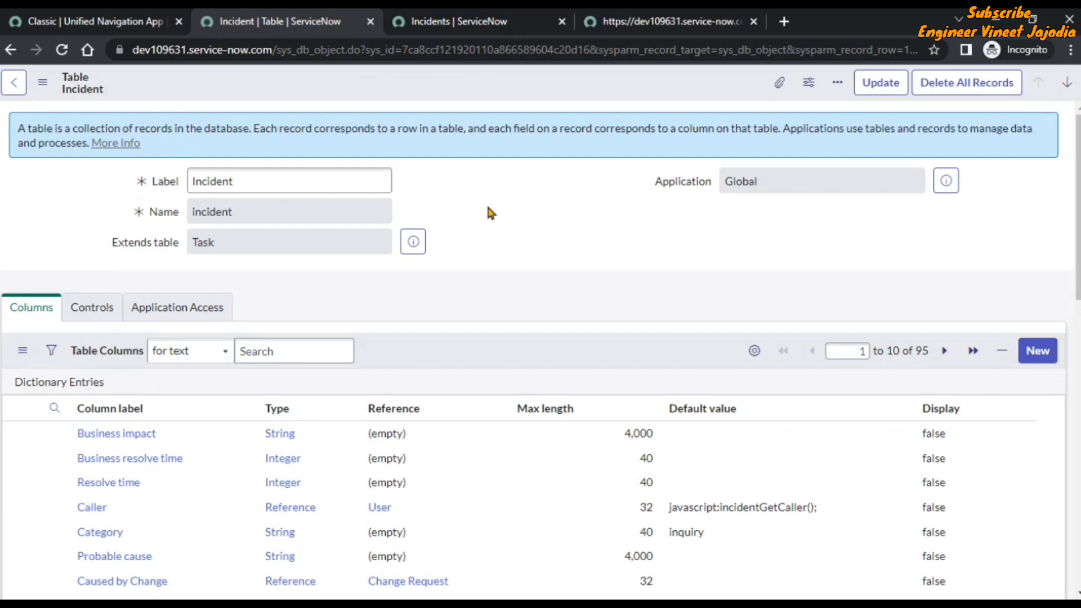
pyautogui.click(459, 21)
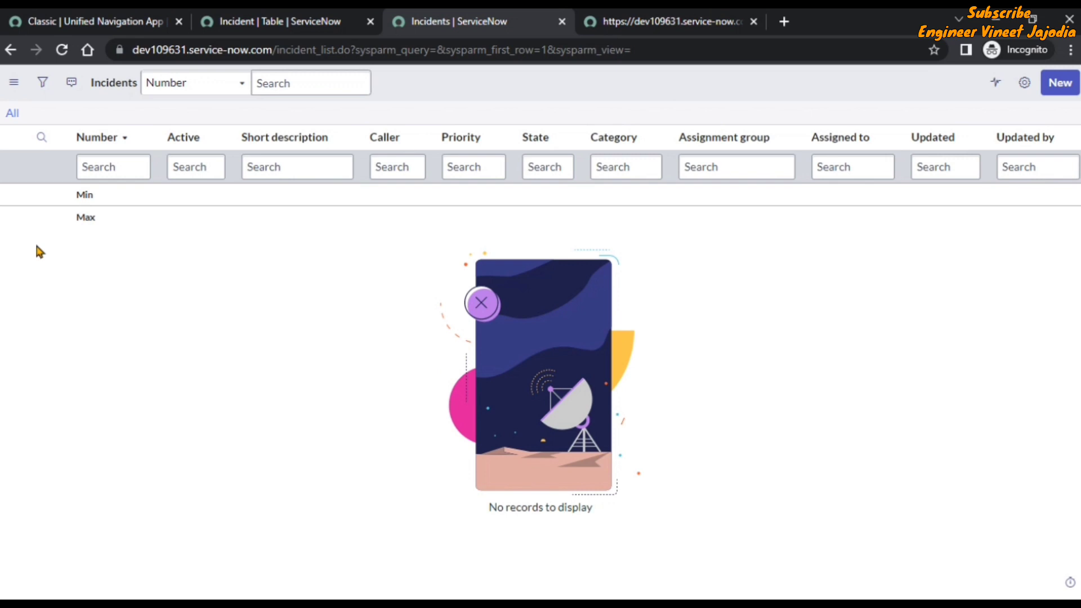
pyautogui.click(141, 141)
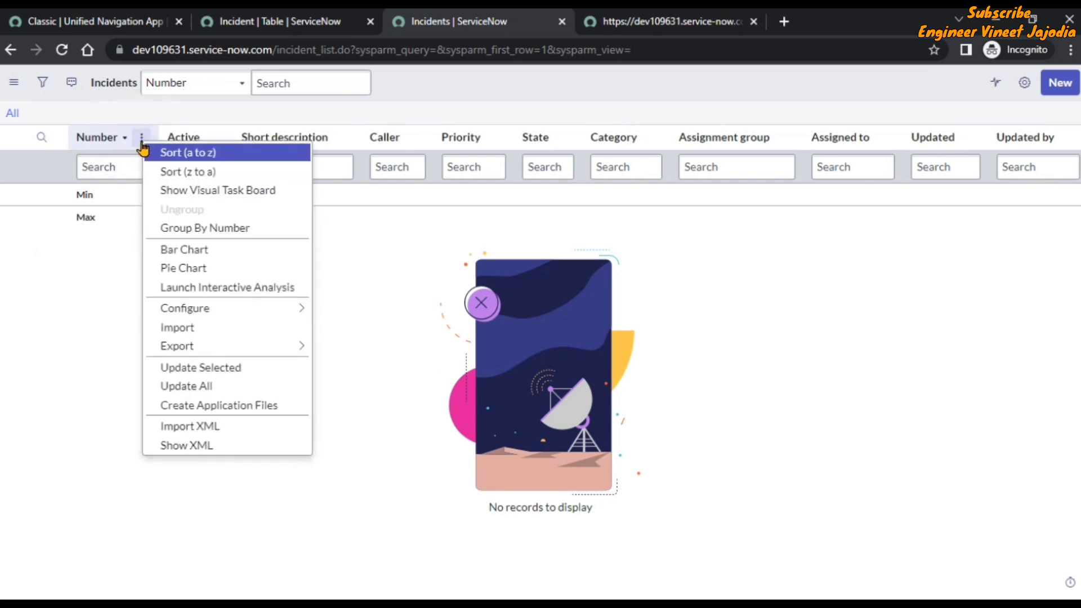
# Upload Incident.xml from the Import Incidents Records folder via Import XML into the incident table.
pyautogui.click(224, 429)
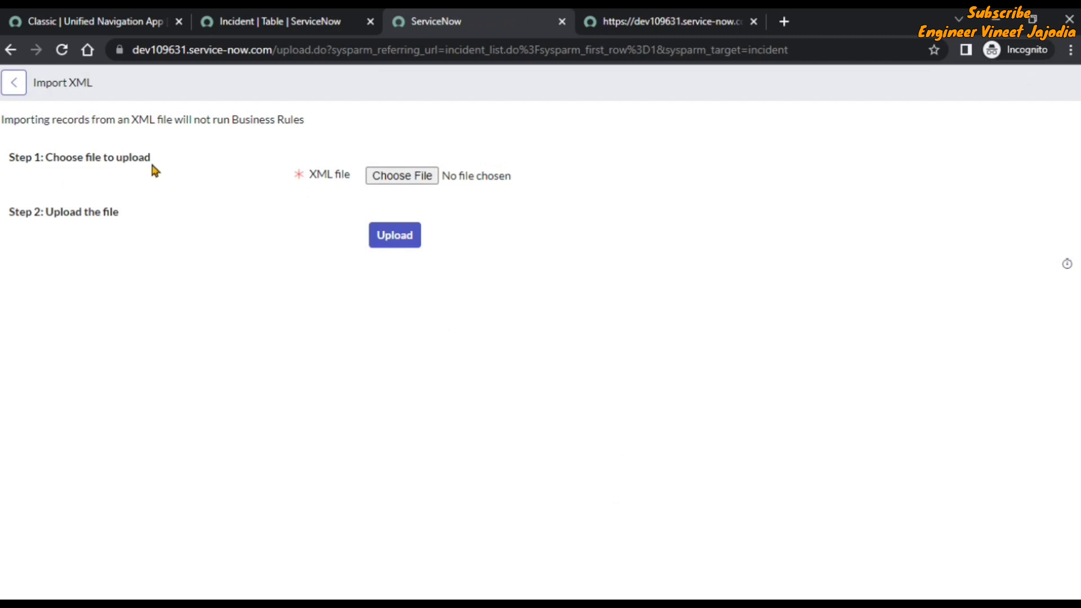
pyautogui.click(406, 178)
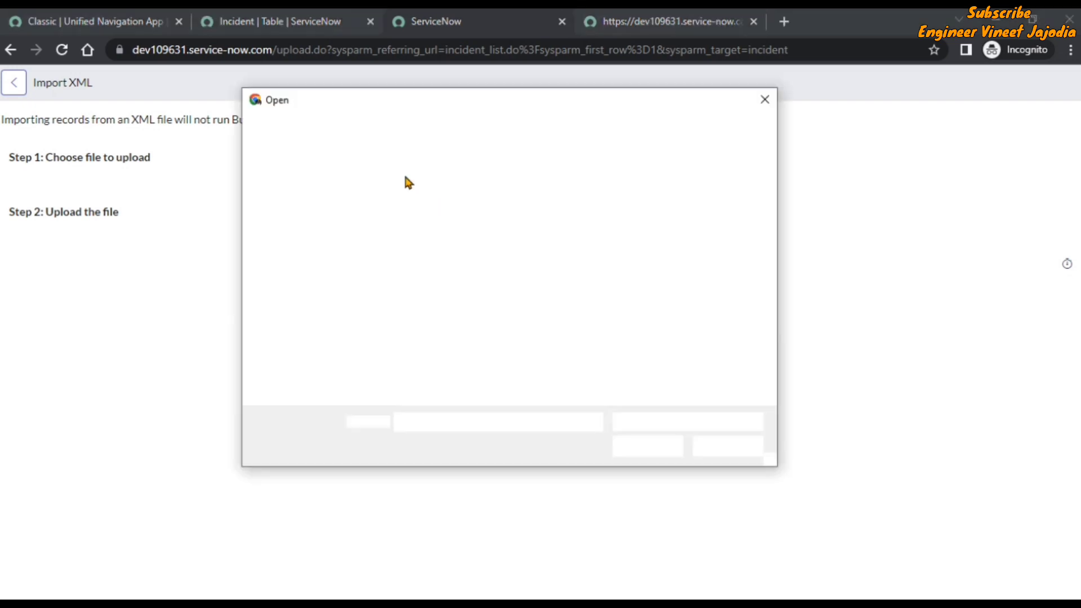
pyautogui.doubleClick(480, 243)
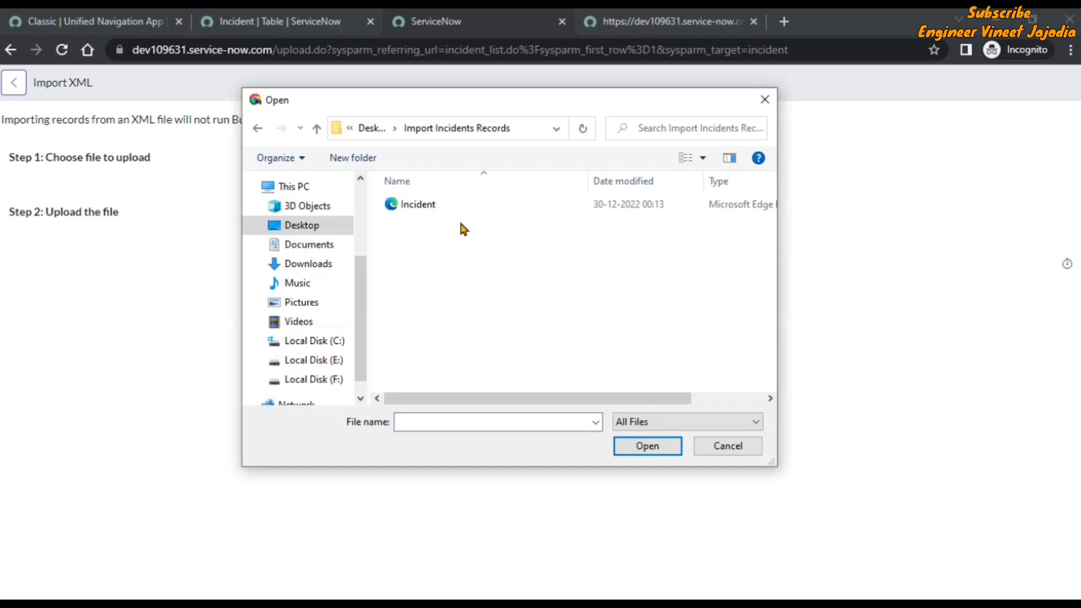
pyautogui.click(441, 208)
pyautogui.click(645, 445)
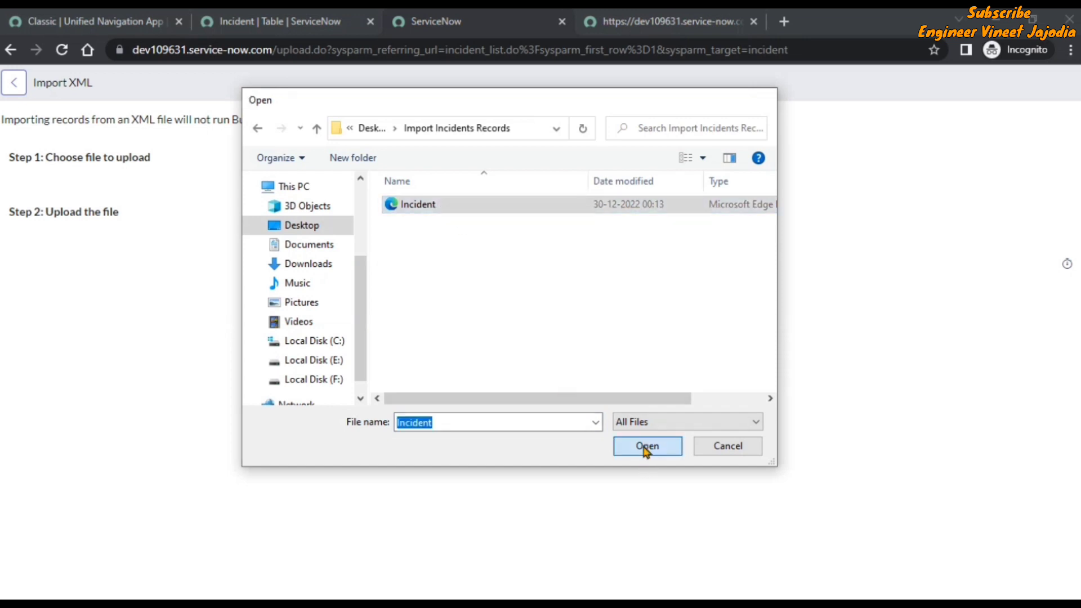
pyautogui.click(381, 237)
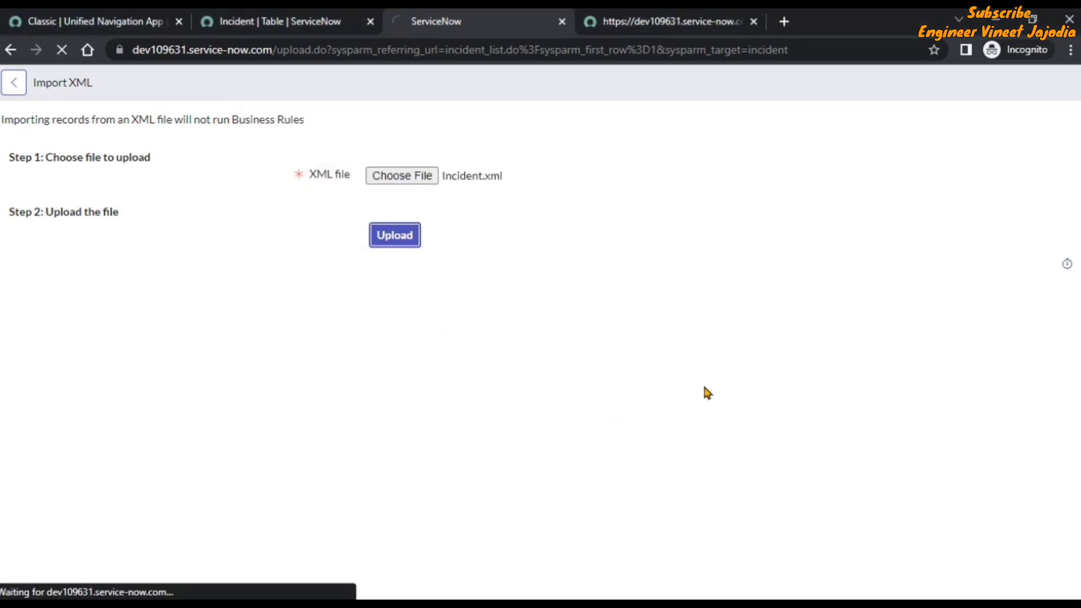